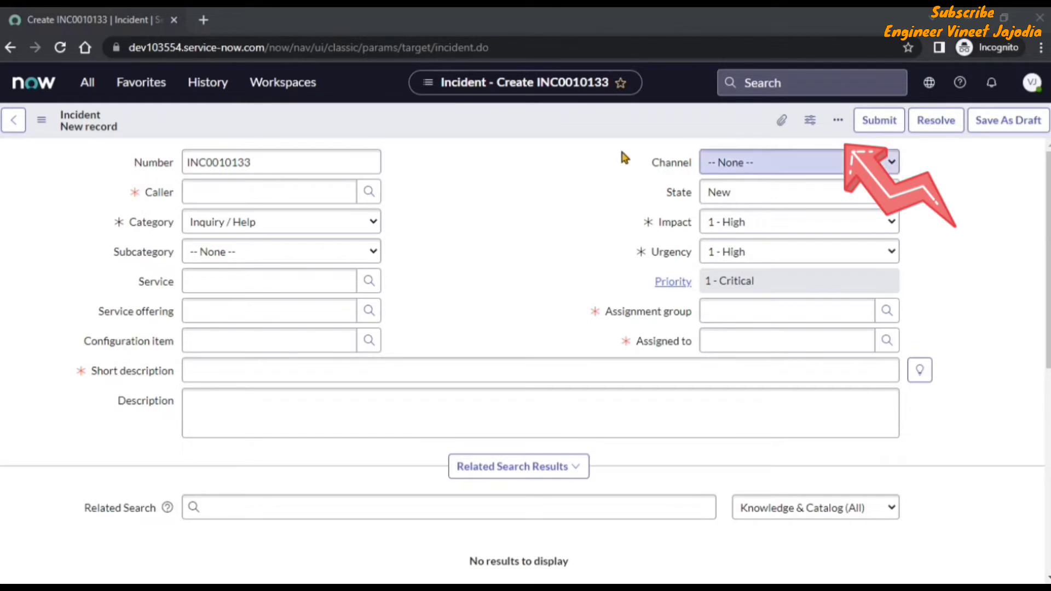
Show the template bar on the new incident form.
left_click(838, 122)
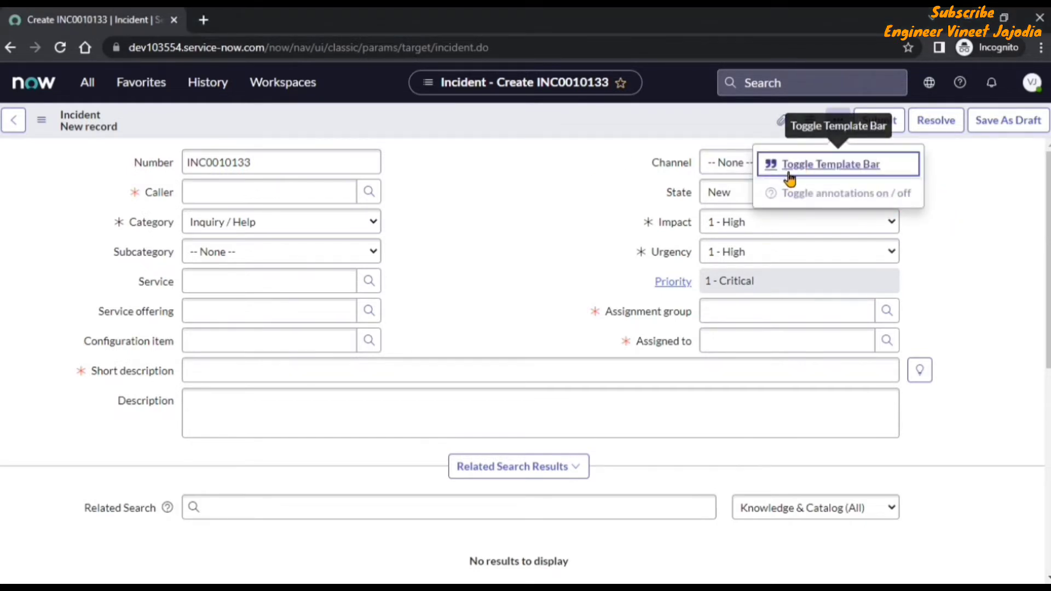
left_click(819, 176)
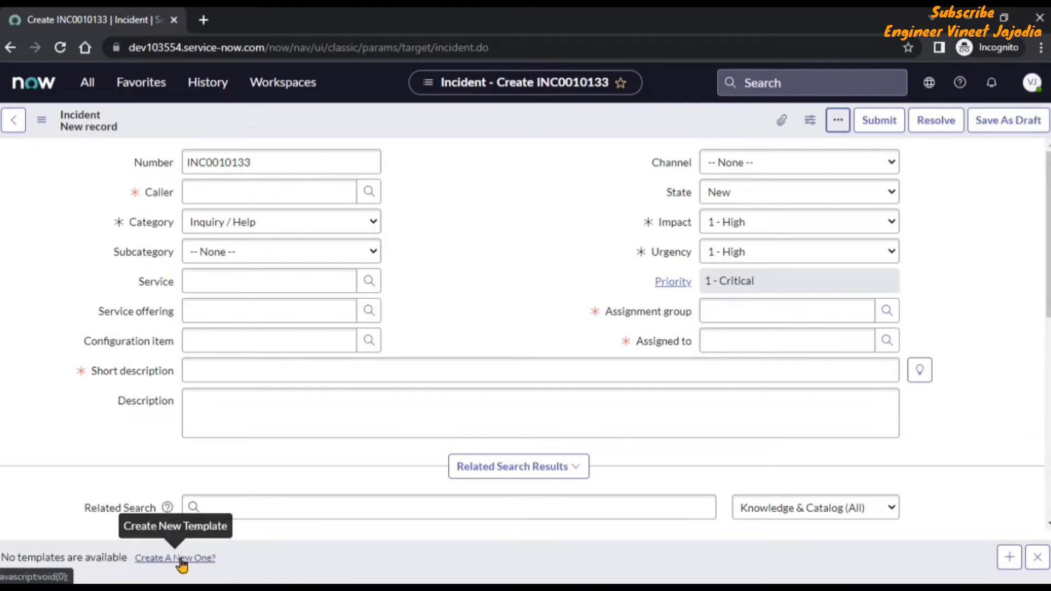
Examine the new template form's prefilled fields and its User, Groups and Global access options, then close it without saving.
left_click(1009, 559)
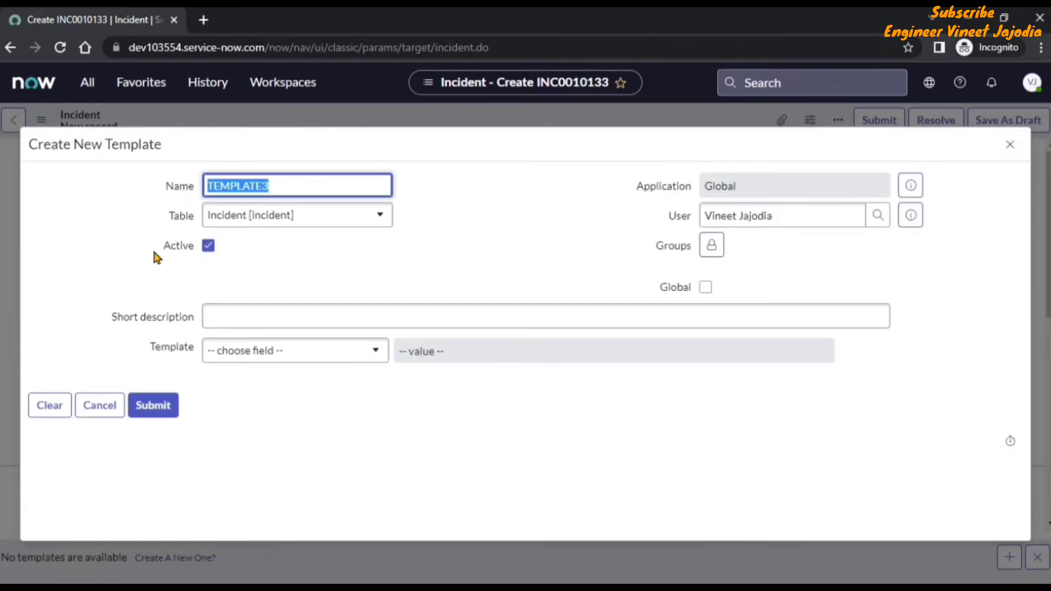
scroll(526, 232, "down", 2)
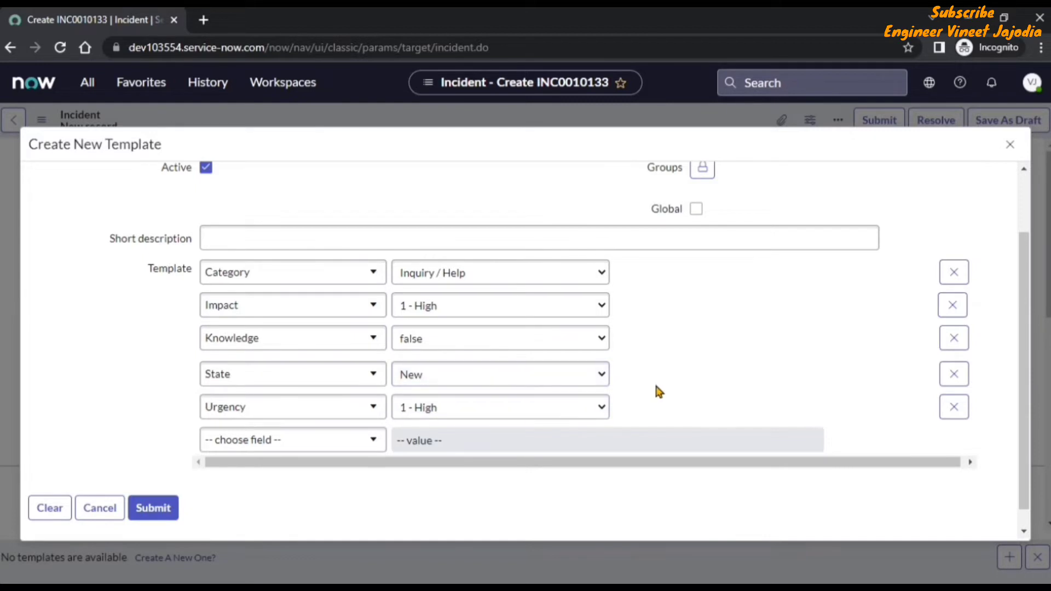
scroll(826, 363, "up", 2)
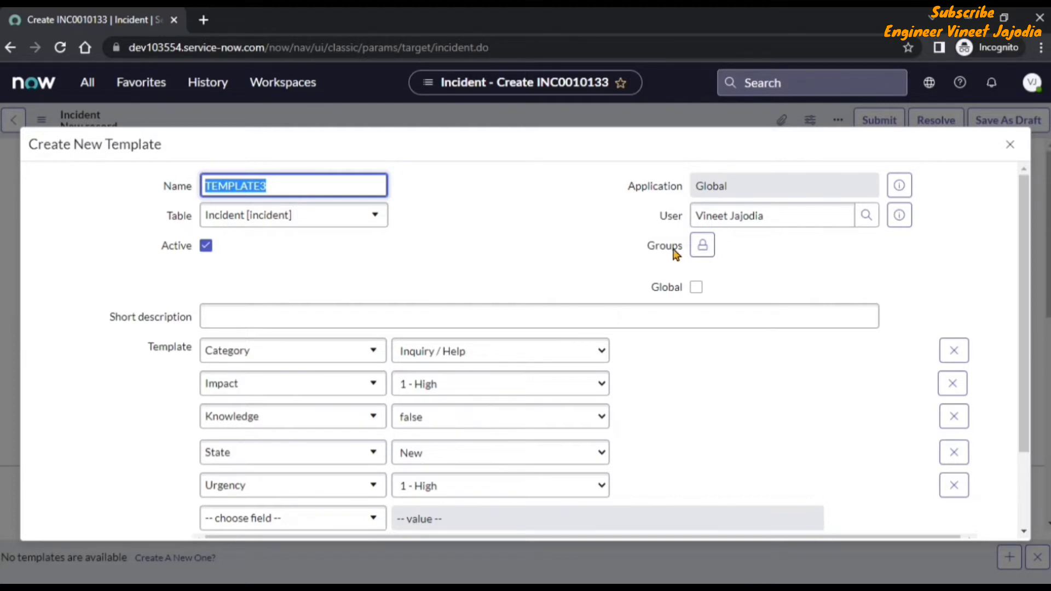
mouse_move(667, 251)
mouse_move(670, 292)
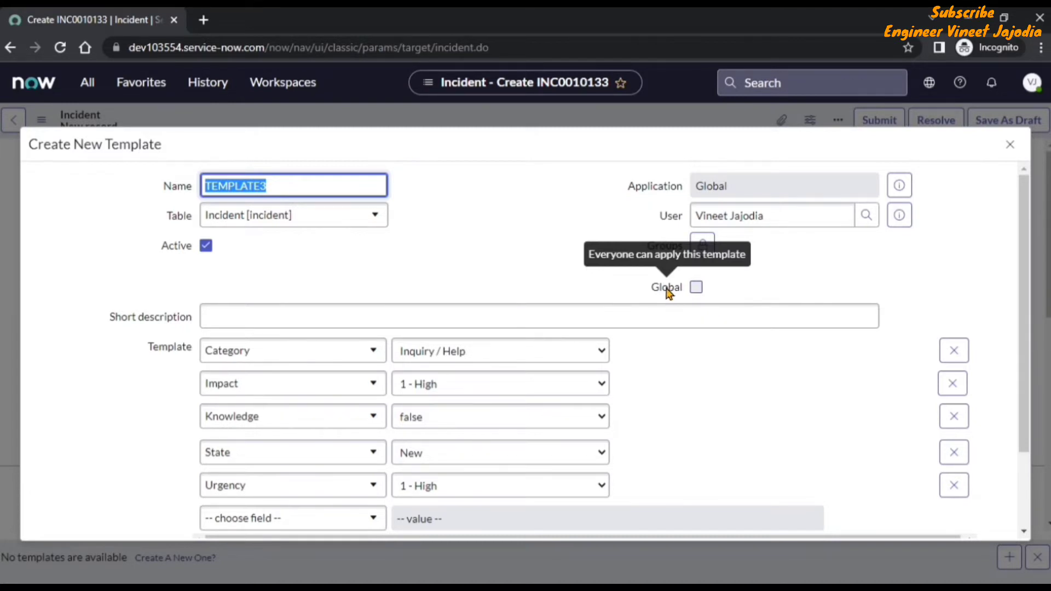
scroll(544, 228, "down", 3)
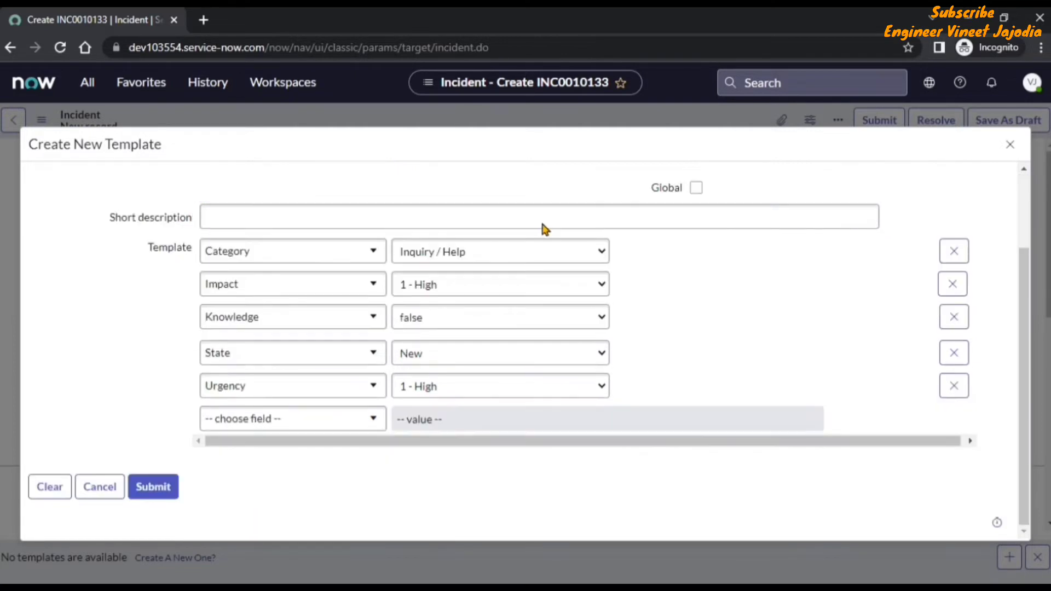
scroll(694, 321, "up", 3)
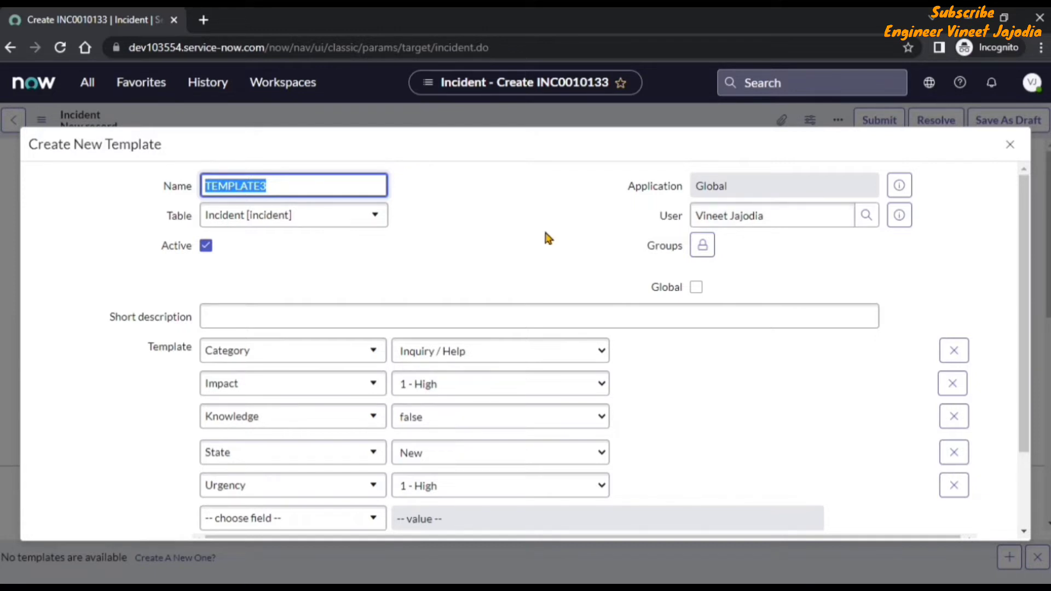
left_click(1008, 146)
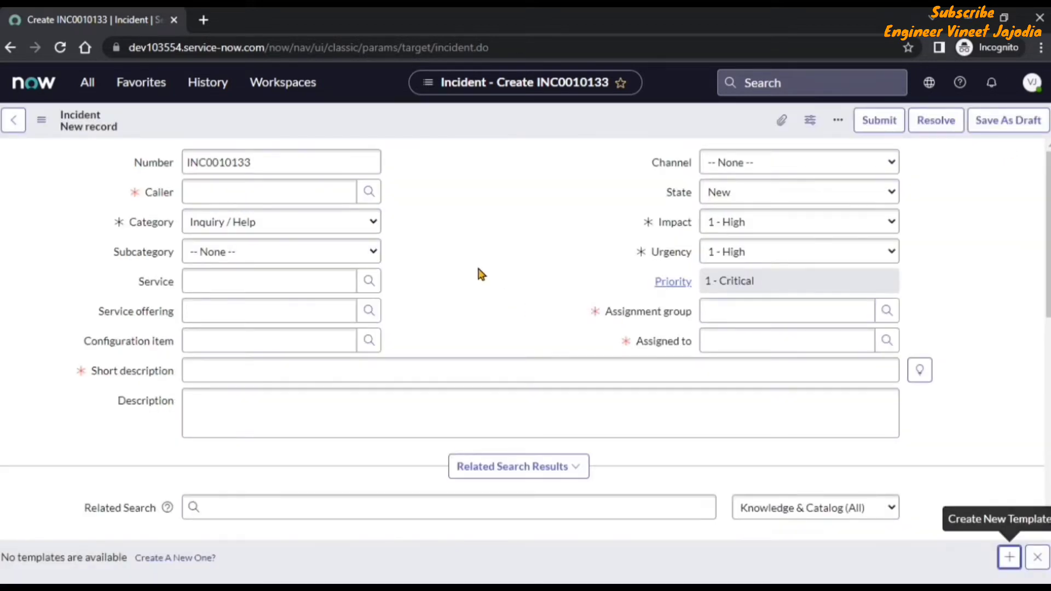
Find the System Definition Templates module by filtering the navigator for "Templates" and open its list in a new browser tab.
left_click(83, 86)
left_click(112, 124)
type("Templates")
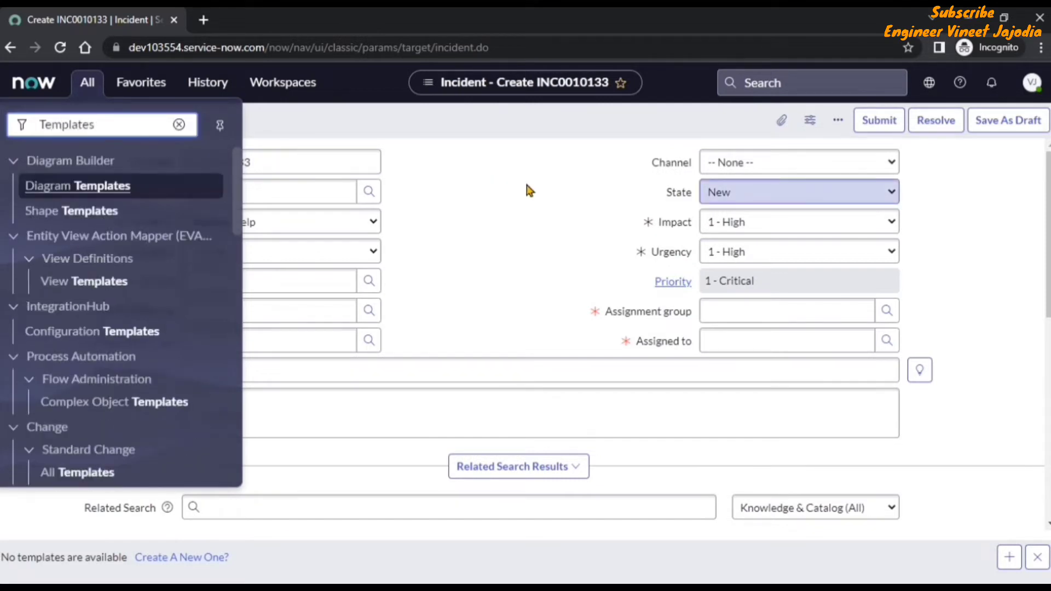
key("Down")
left_click_drag(239, 202, 226, 436)
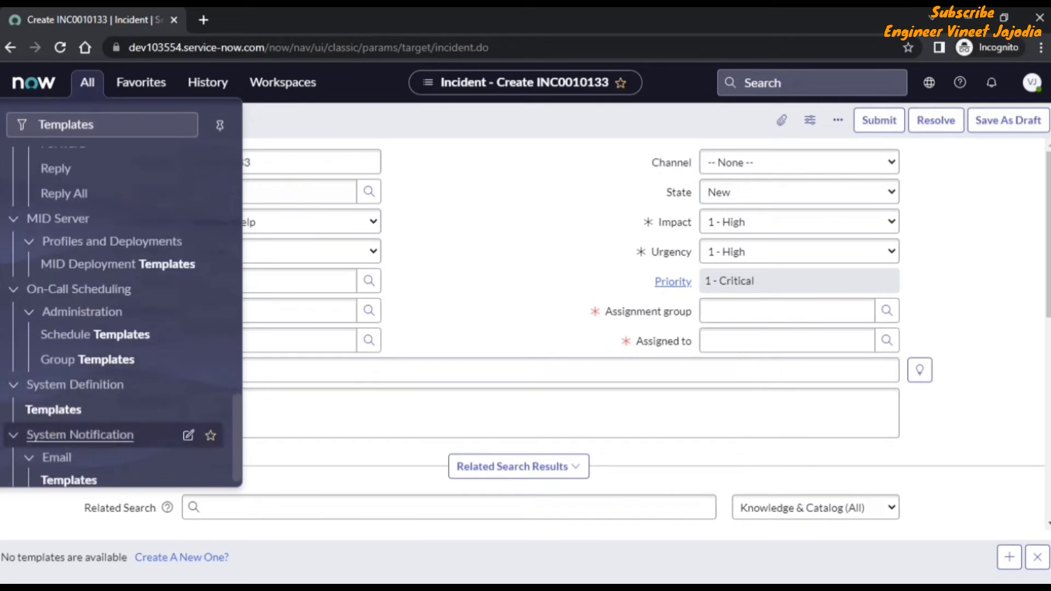
middle_click(60, 420)
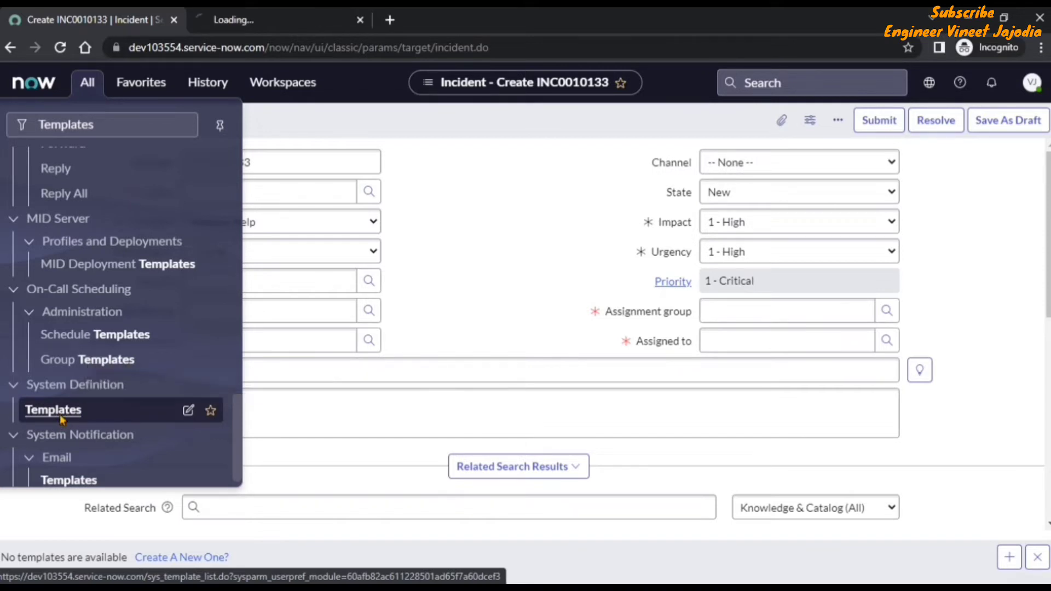
left_click(237, 23)
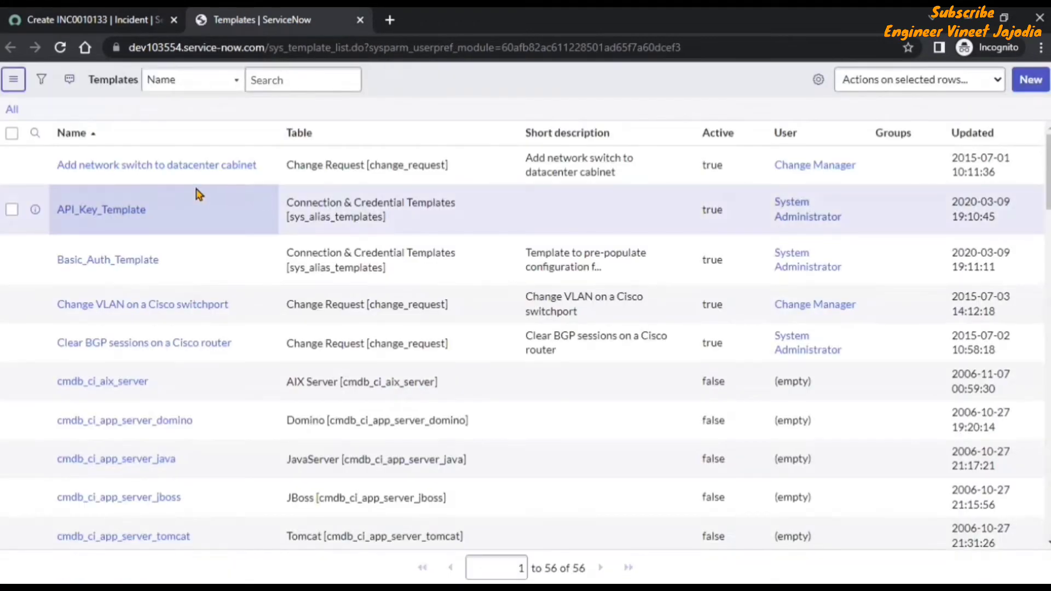
Filter the templates list by column search to records whose Table contains "incident".
left_click(36, 133)
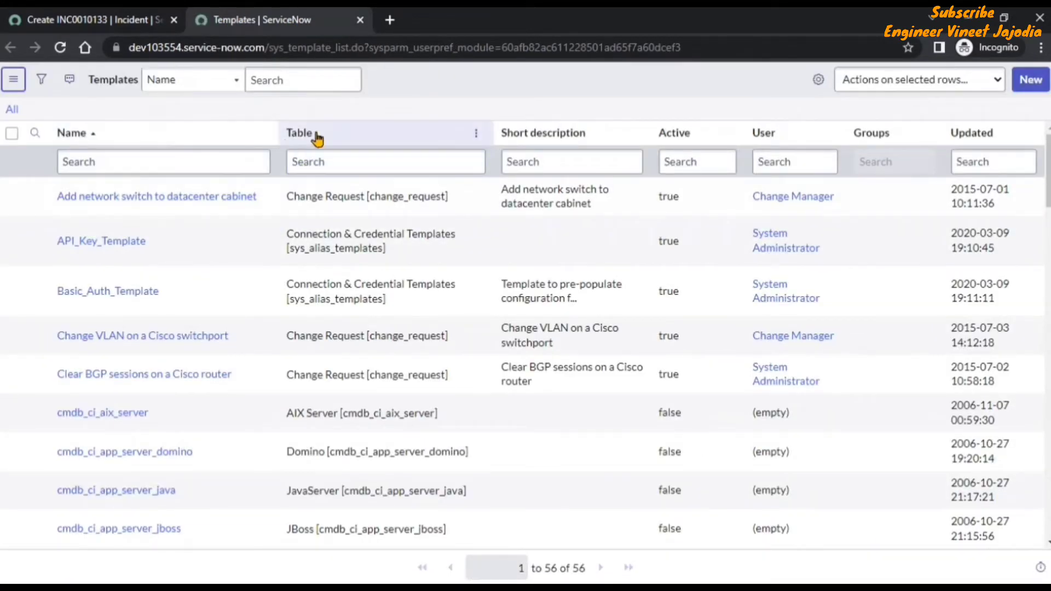
left_click(318, 163)
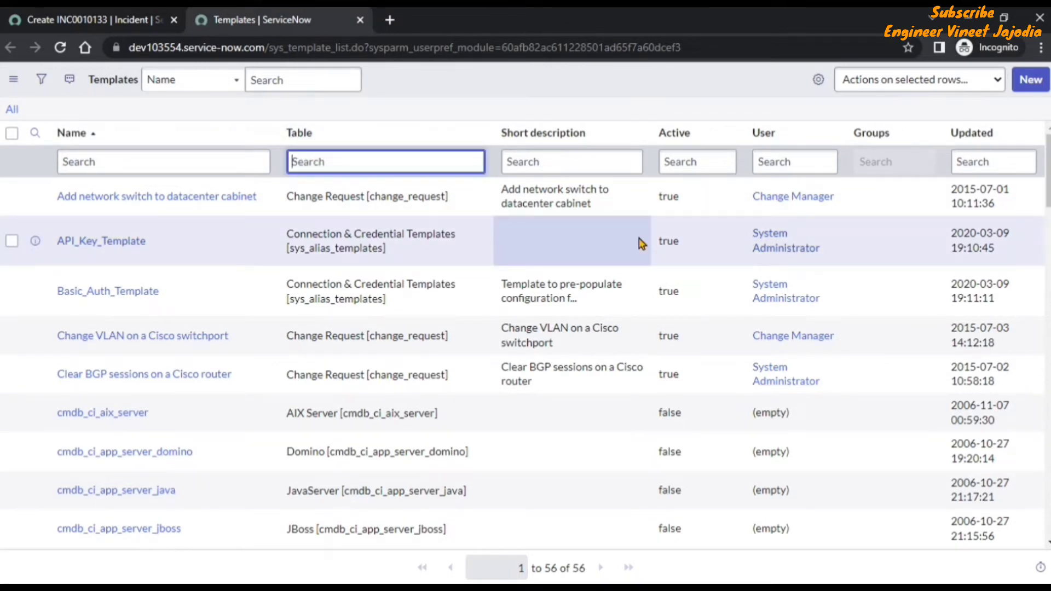
type("*incident")
key("Return")
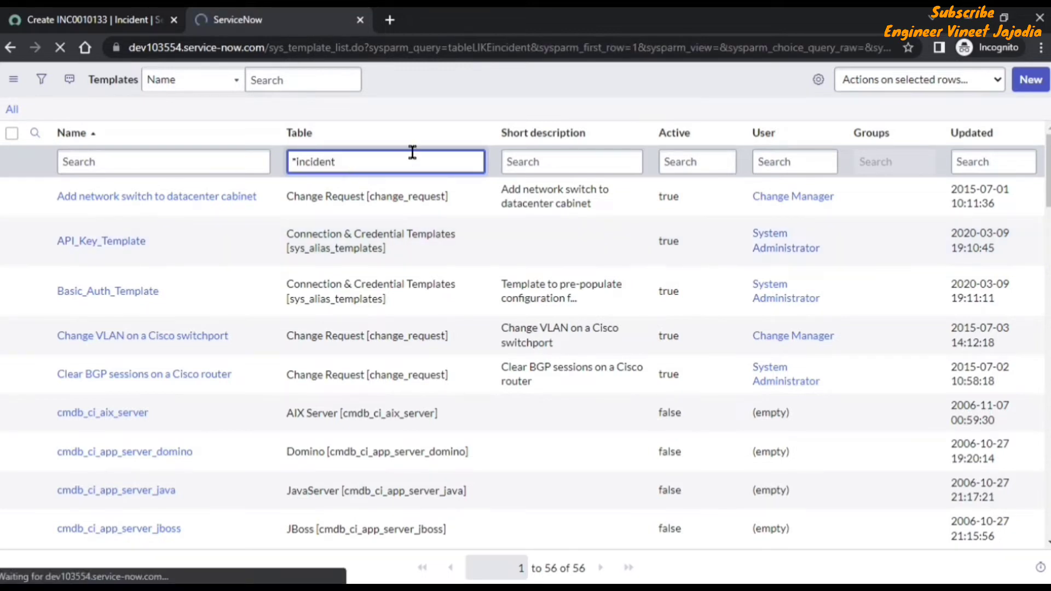
left_click(324, 160)
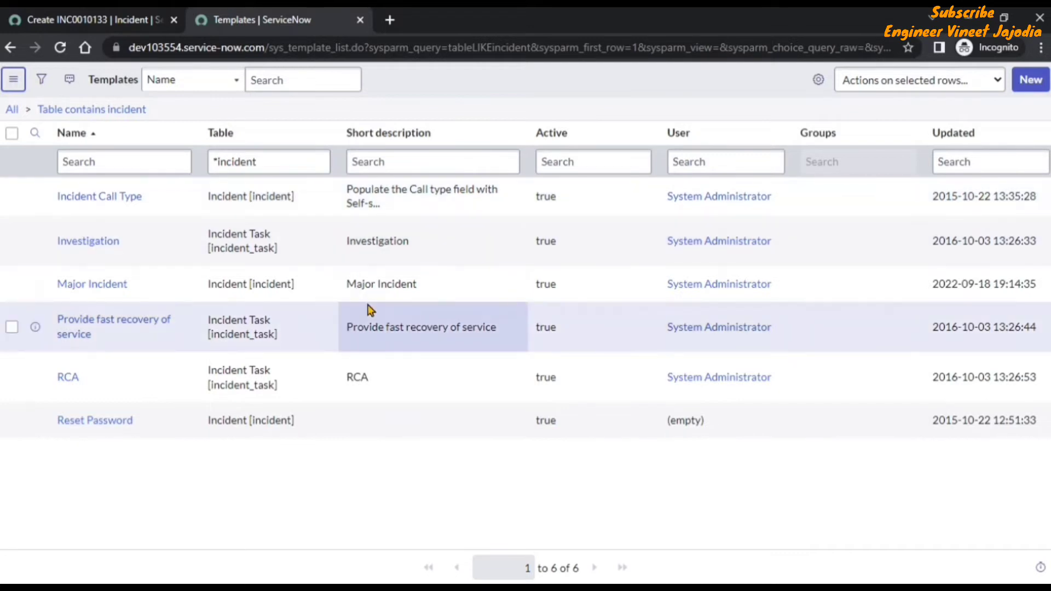
Make the Major Incident template Global and save the record.
left_click(92, 283)
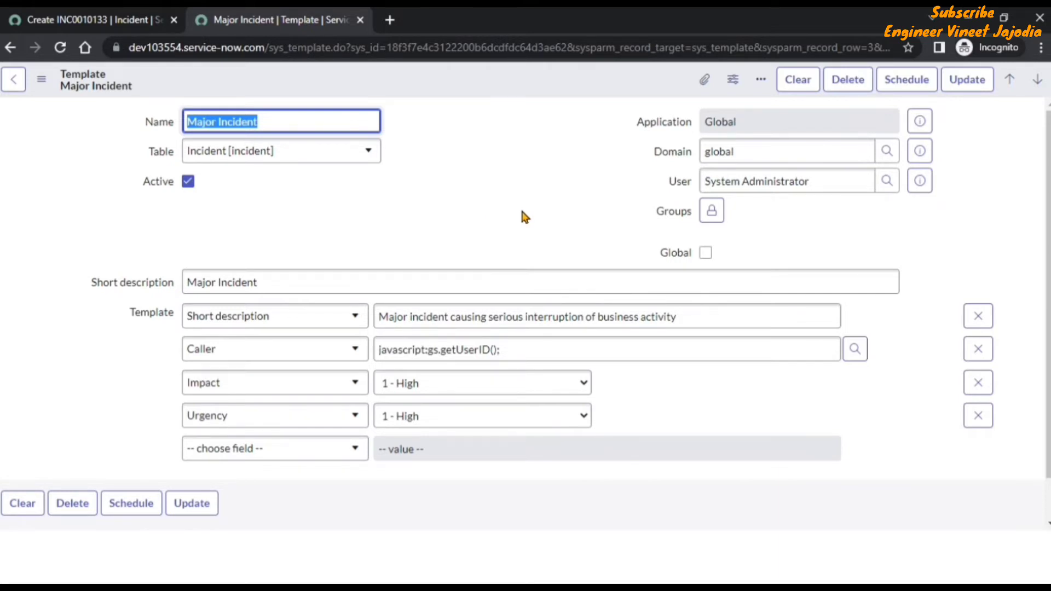
left_click(705, 253)
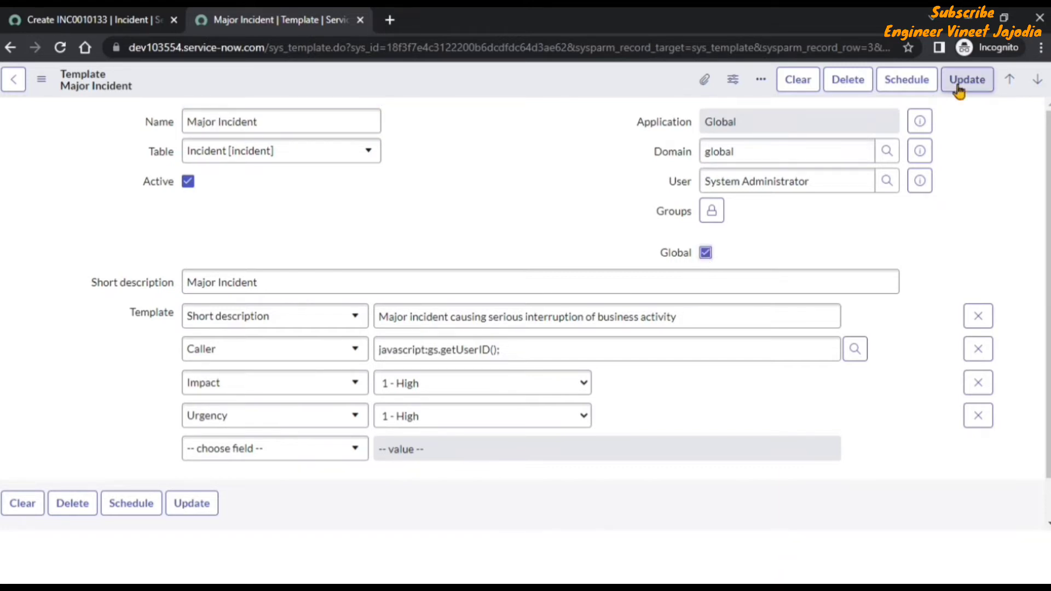
left_click(955, 79)
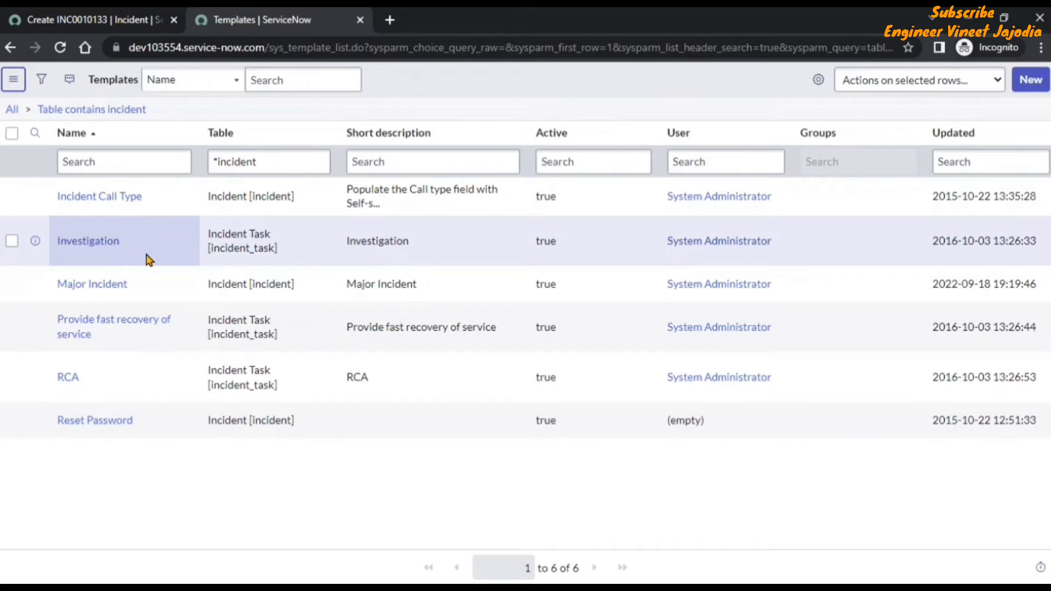
Return to the new incident form in the other browser tab and reload it.
left_click(90, 21)
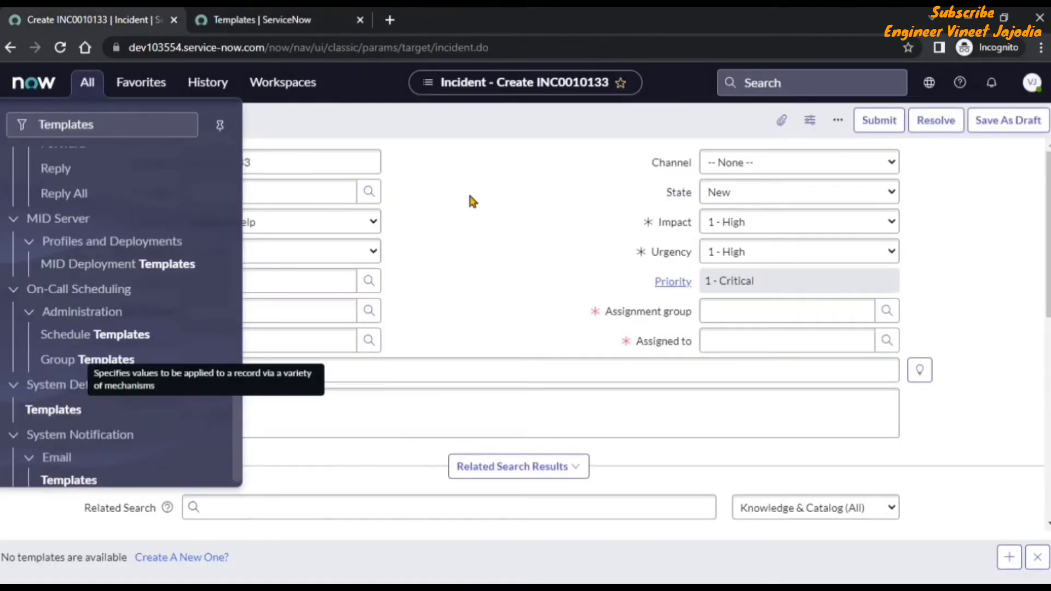
left_click(471, 200)
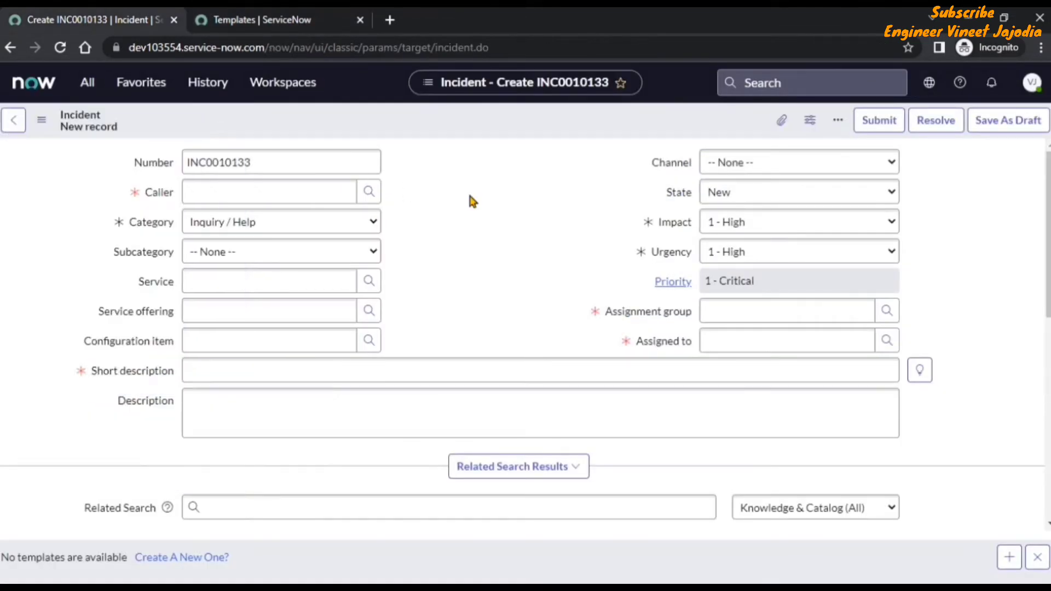
left_click(54, 49)
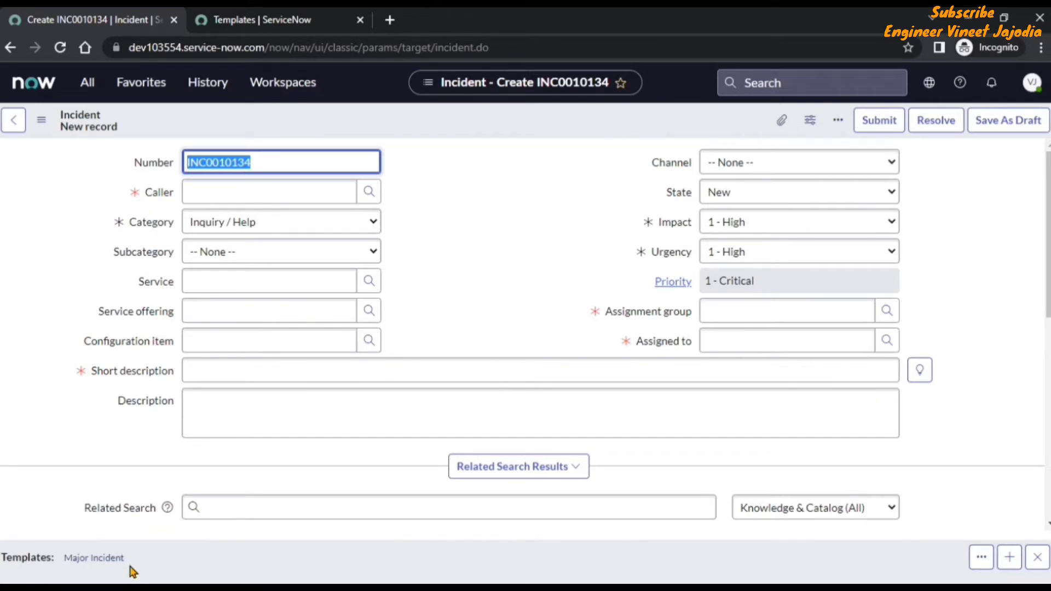
Review the Major Incident template's settings from the incident form's list of all templates, and close it without changes.
left_click(980, 560)
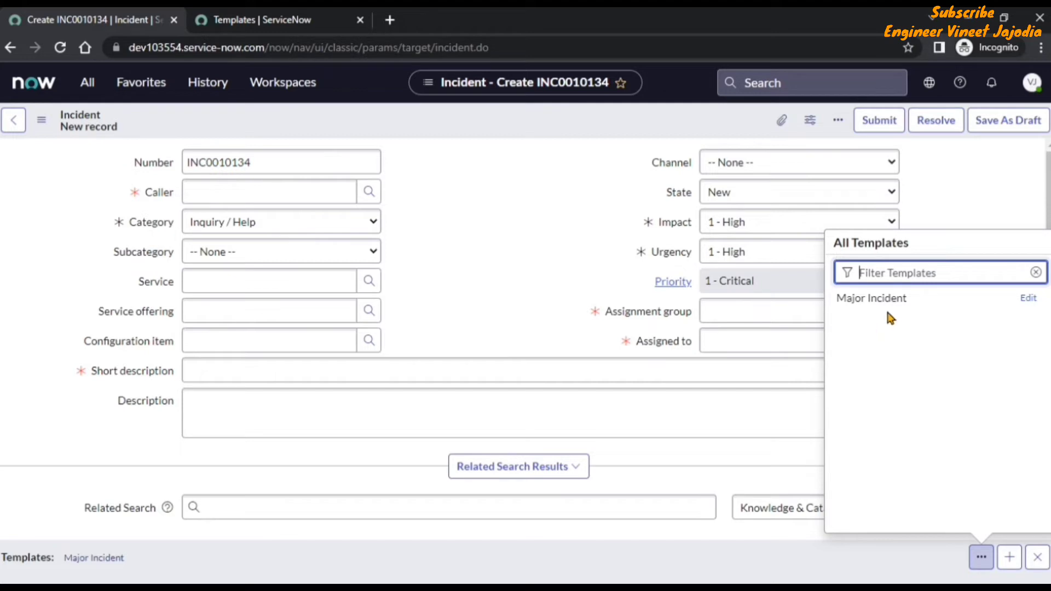
left_click(1028, 300)
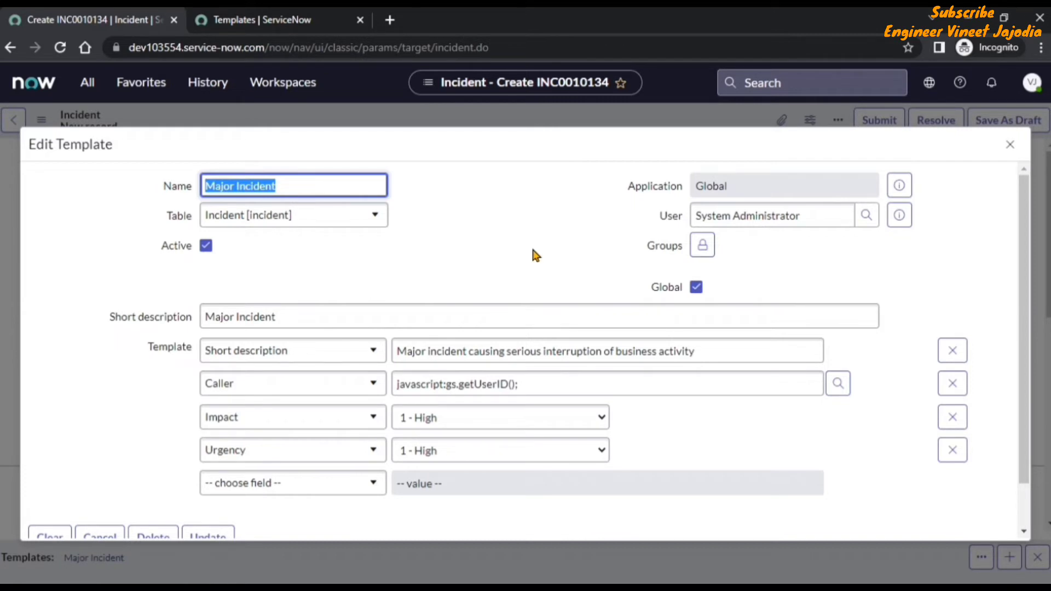
left_click(1008, 146)
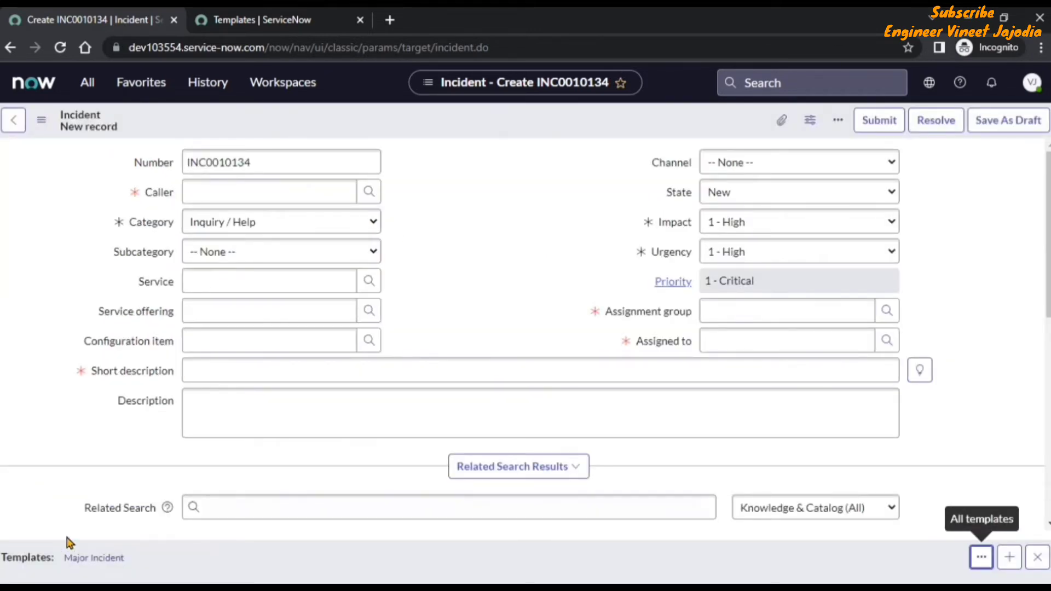
Apply the Major Incident template to the new incident, dismiss the summary of changes, and inspect the markers on the modified fields.
left_click(116, 556)
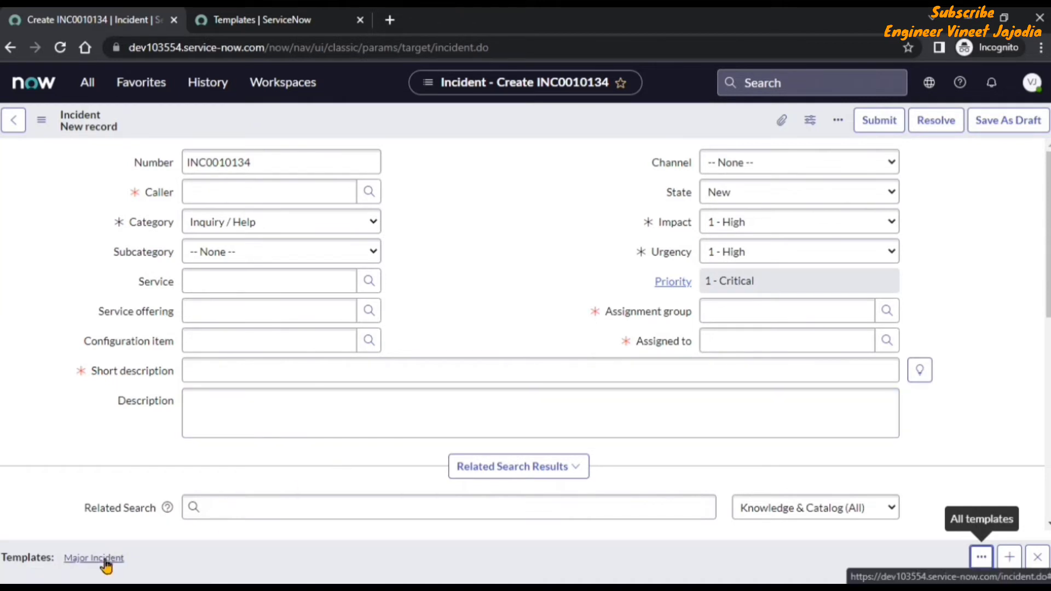
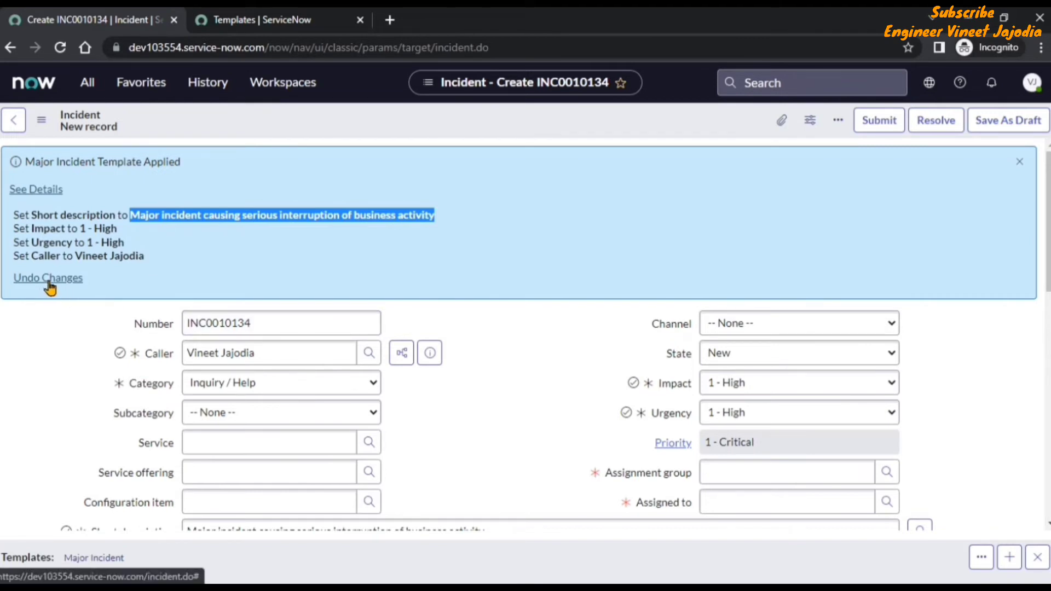
left_click(250, 202)
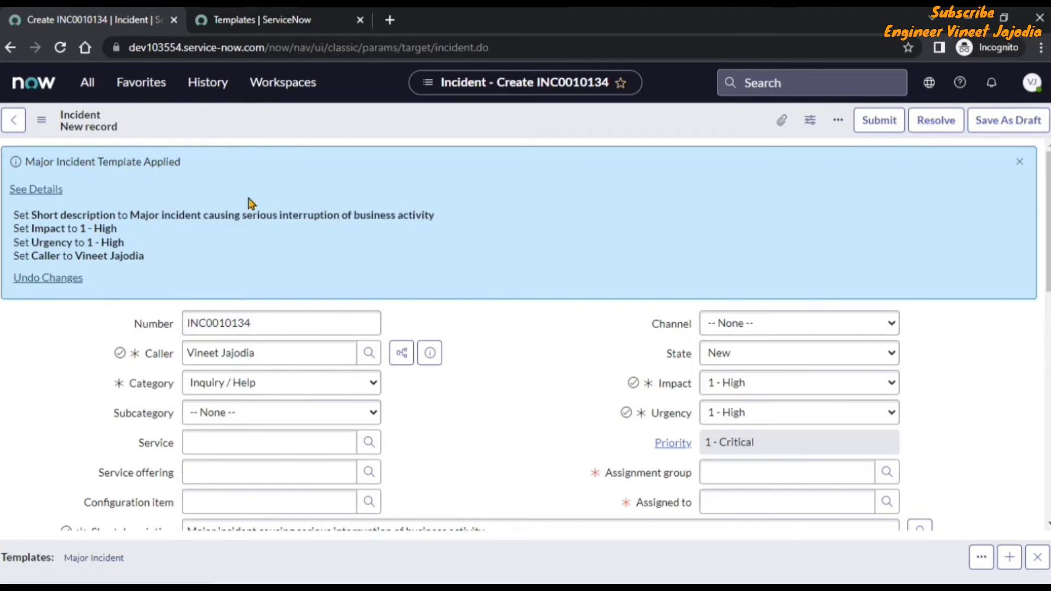
left_click(1018, 165)
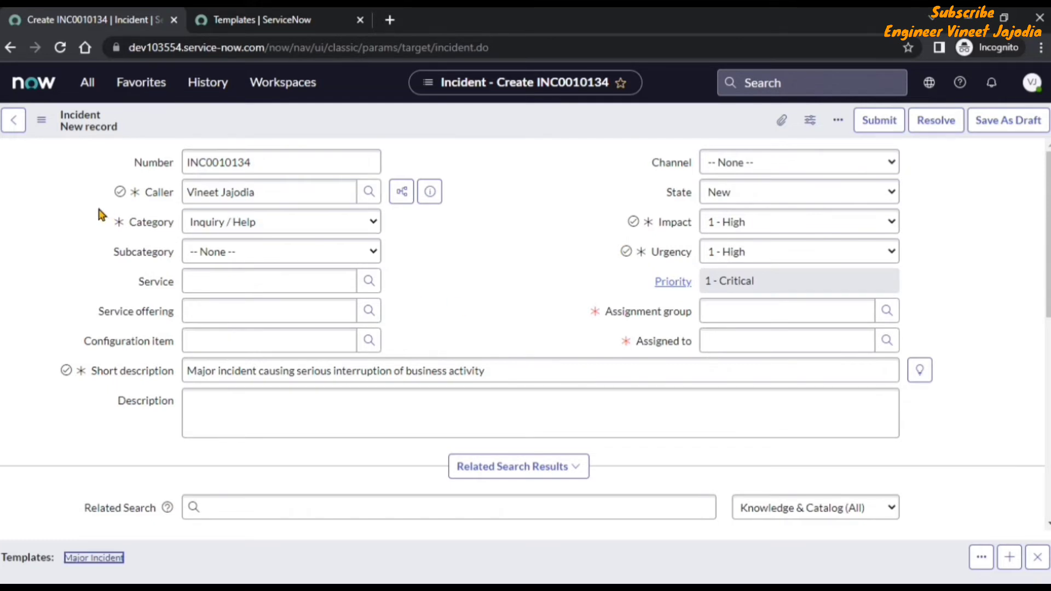
mouse_move(120, 197)
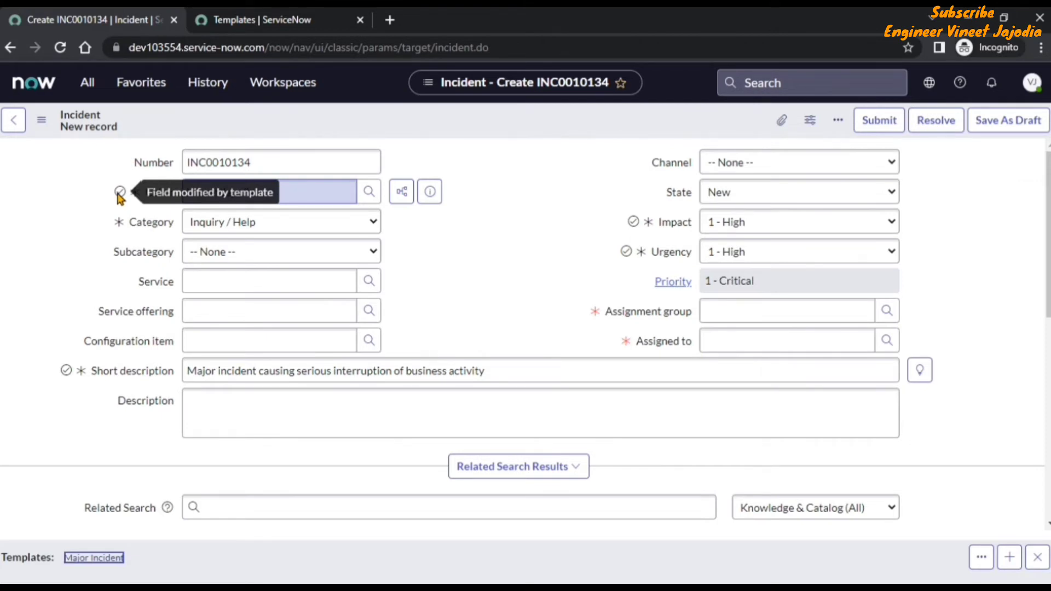
mouse_move(66, 373)
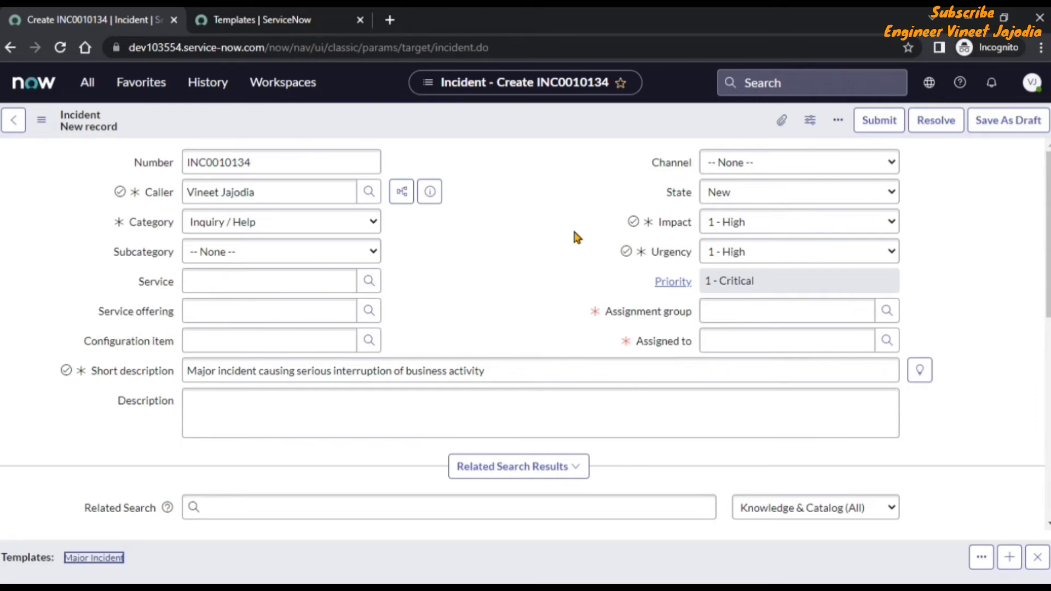
Return to a blank new incident form and start a new template named Laptop Incident.
key("alt+Left")
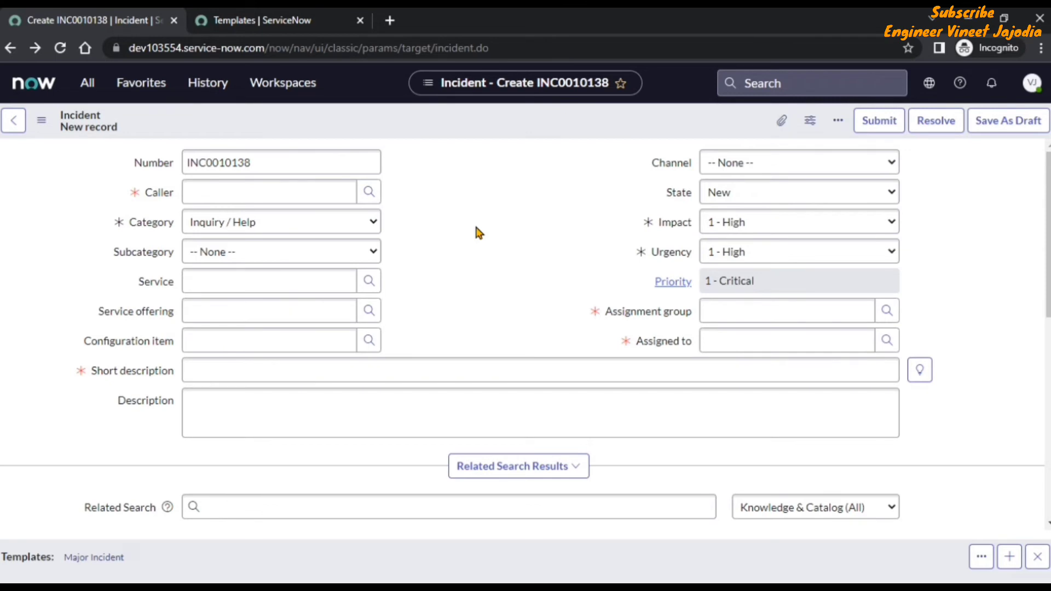
left_click(1010, 556)
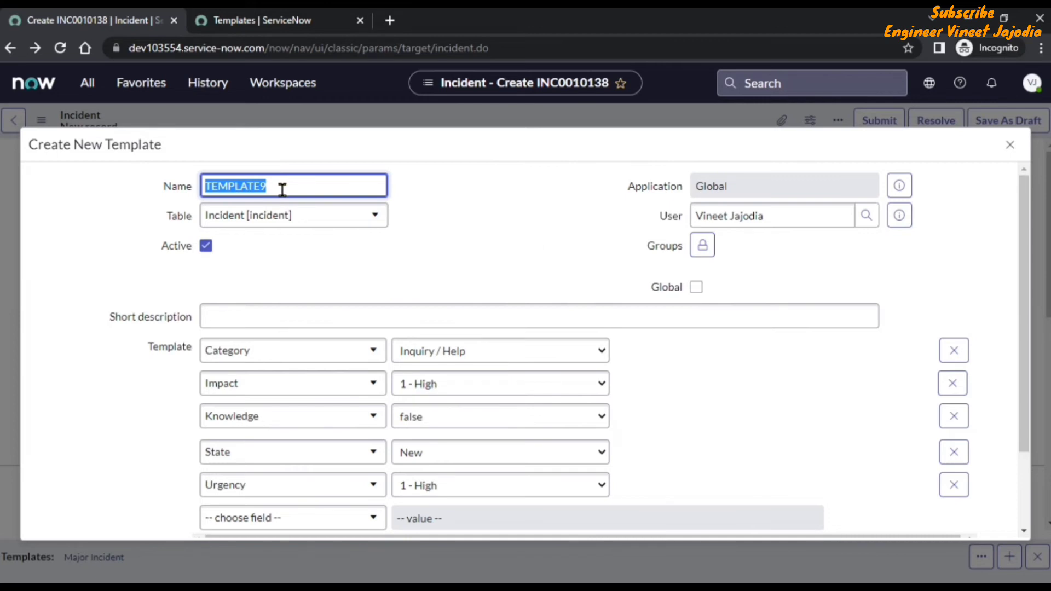
key("BackSpace")
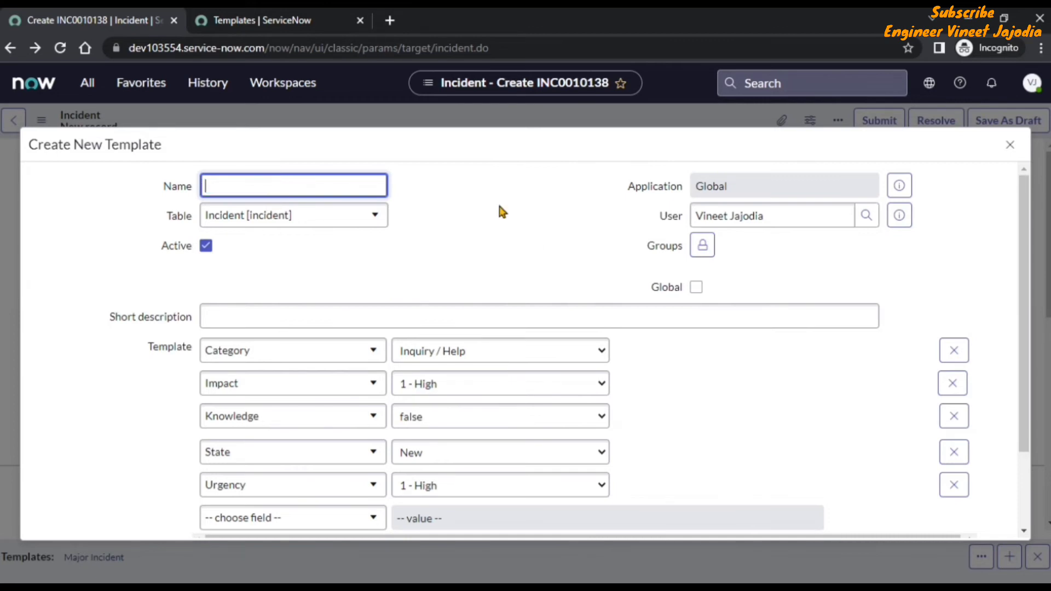
type("Laptop Incident")
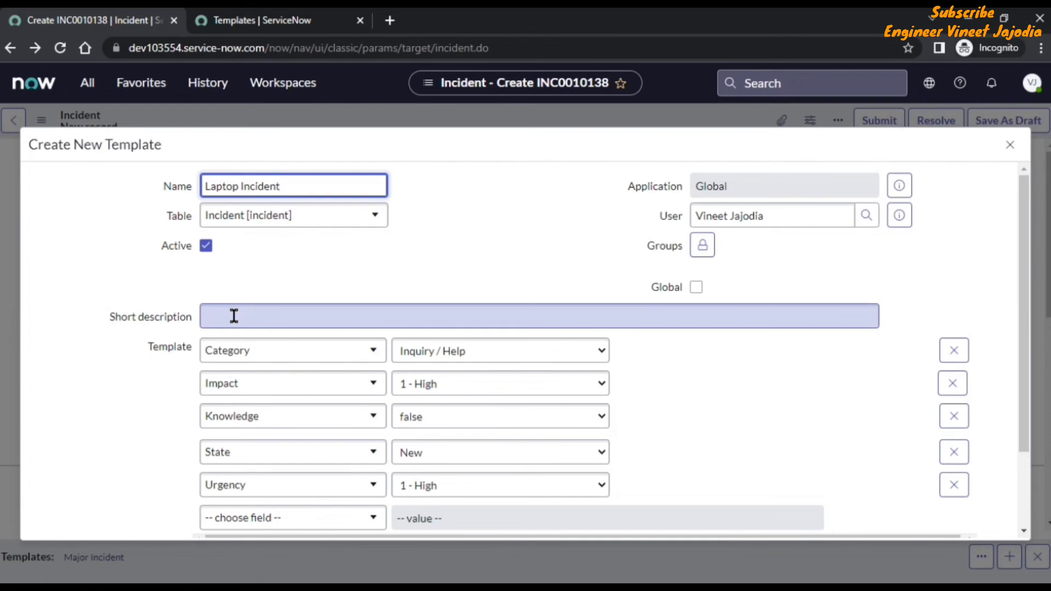
Set the template's Category value to Hardware and remove the Knowledge field from it.
scroll(585, 304, "down", 2)
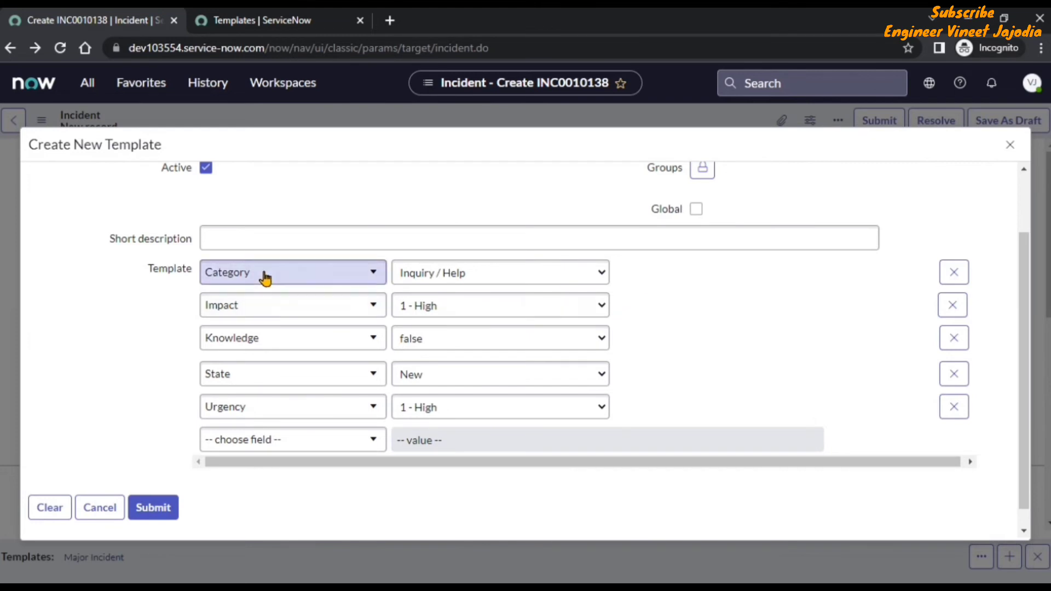
left_click(502, 282)
left_click(478, 333)
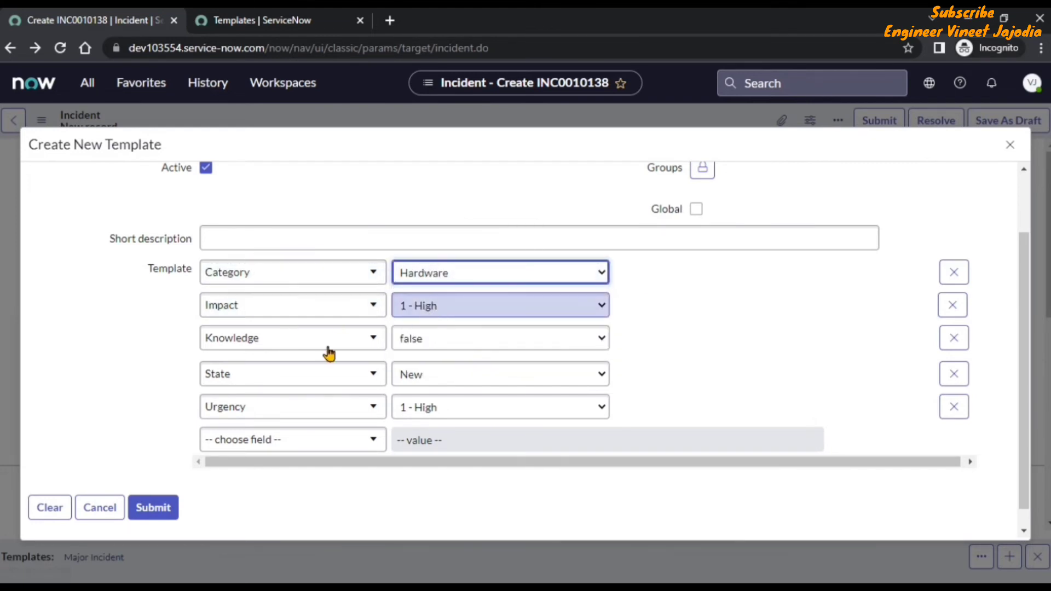
left_click(953, 341)
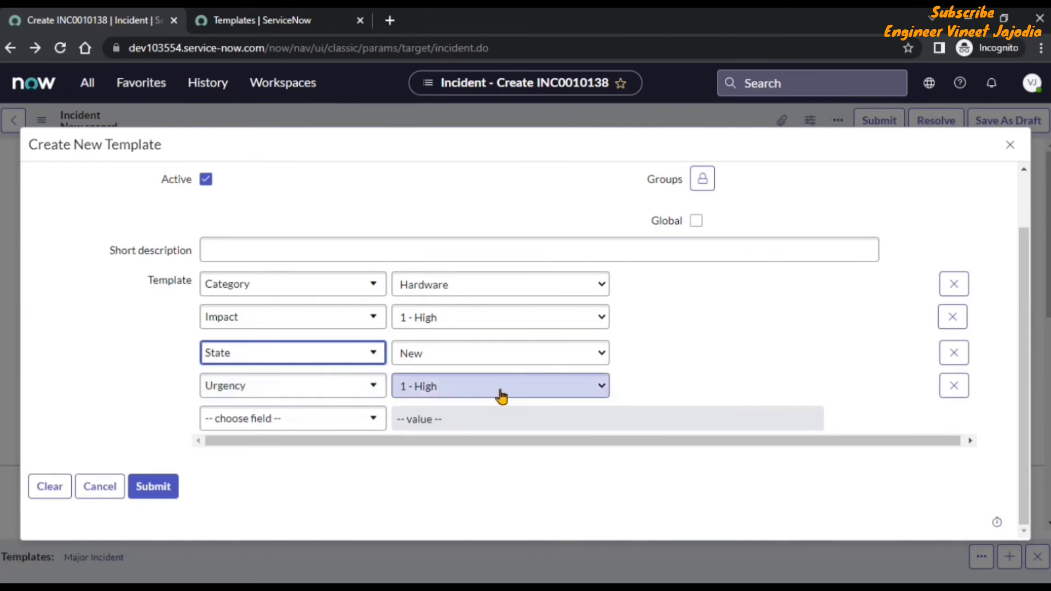
Add the Caller field to the template with the value javascript:gs.getUserID().
left_click(301, 421)
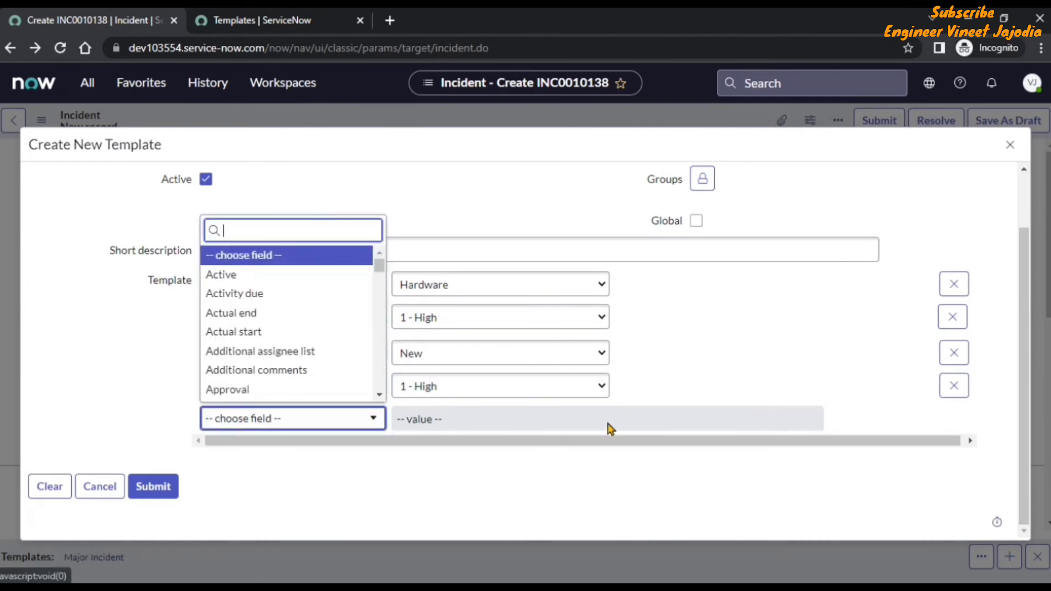
type("call")
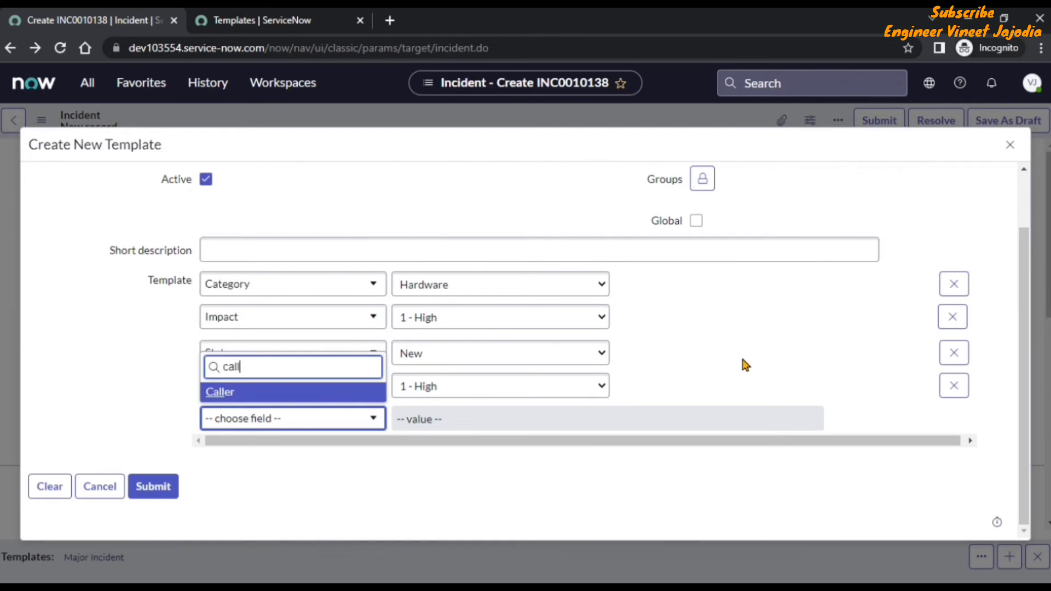
key("Return")
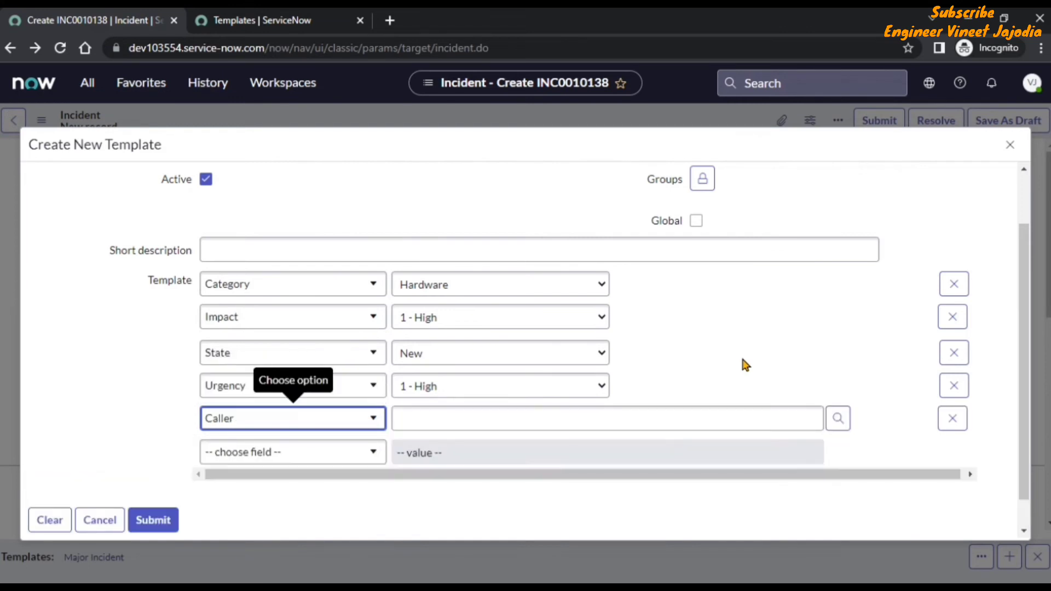
left_click(493, 415)
left_click(438, 422)
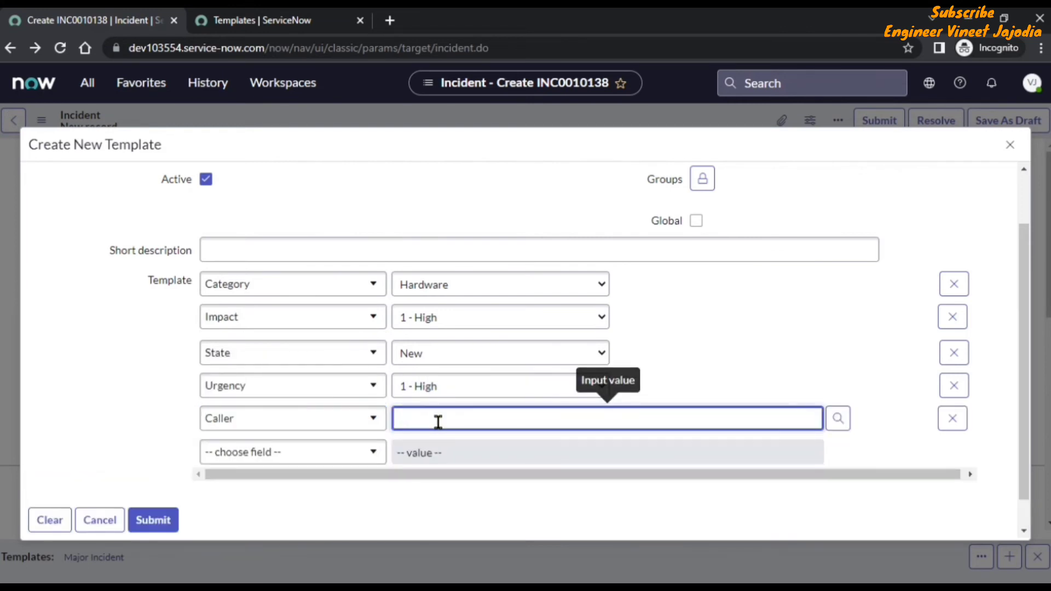
type("ja")
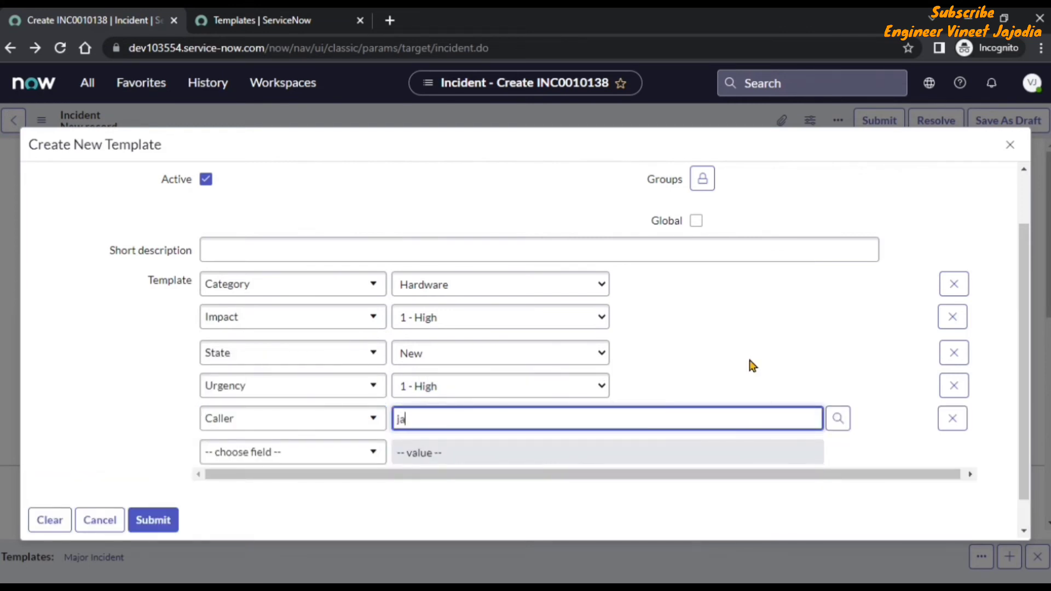
type("vascript:gs.getUserI")
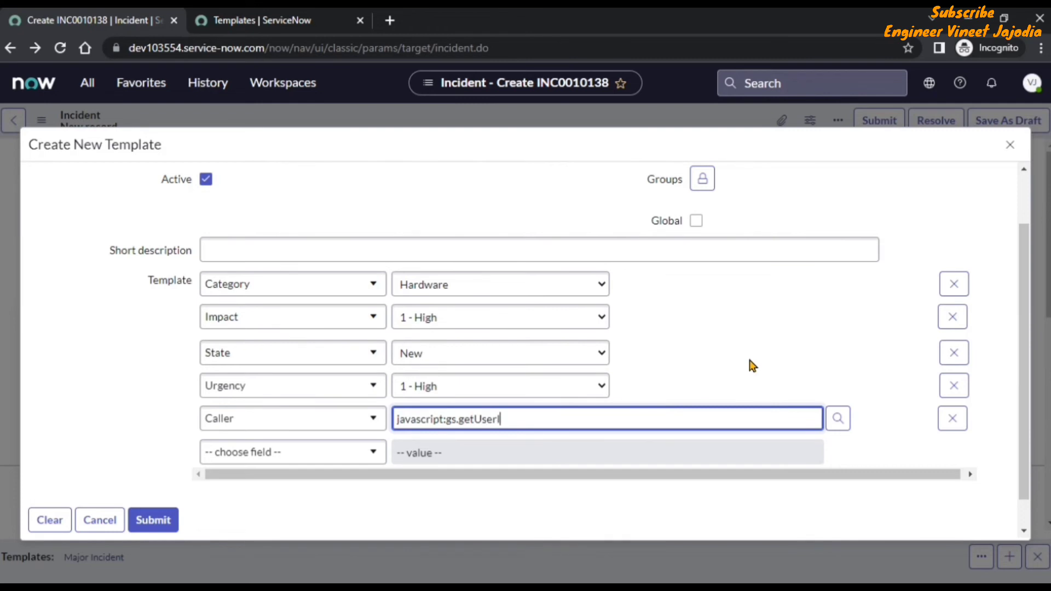
type("D()")
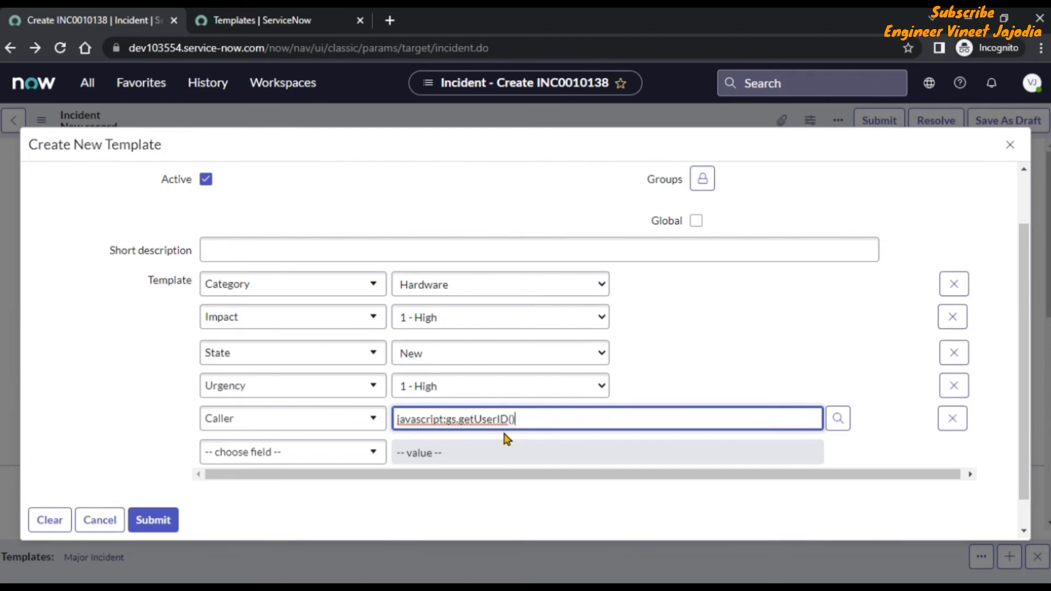
Add the Assignment group field to the template and set it to Incident Management.
left_click(286, 457)
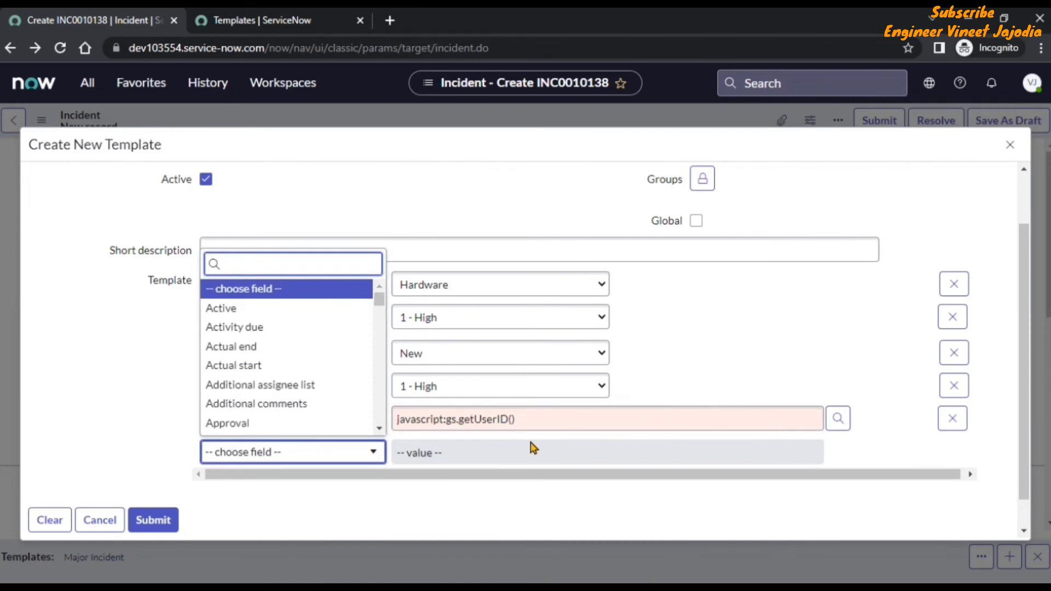
type("Ass")
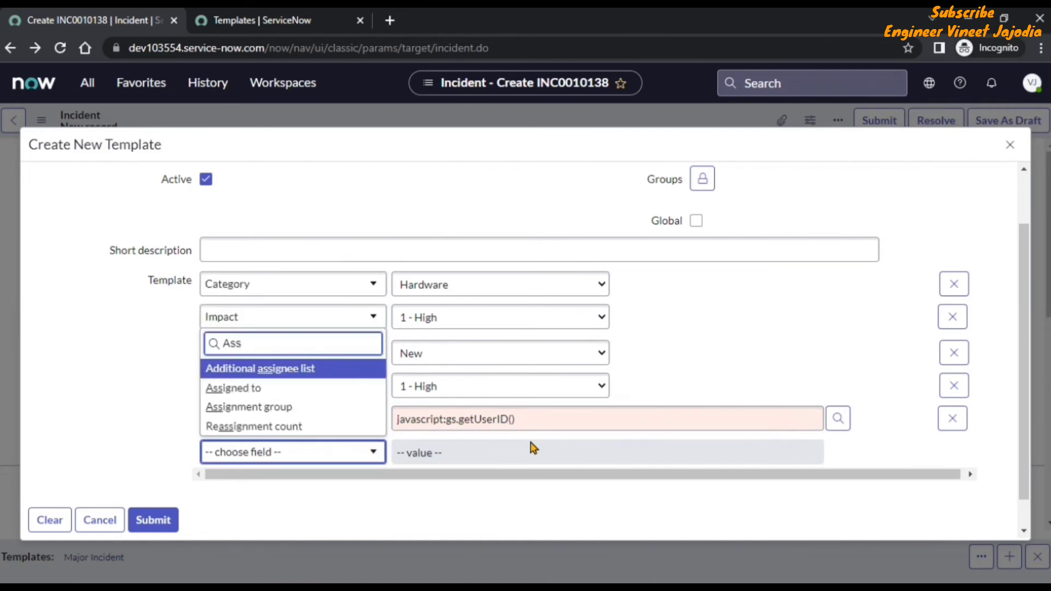
left_click(296, 408)
type("Incident Mana")
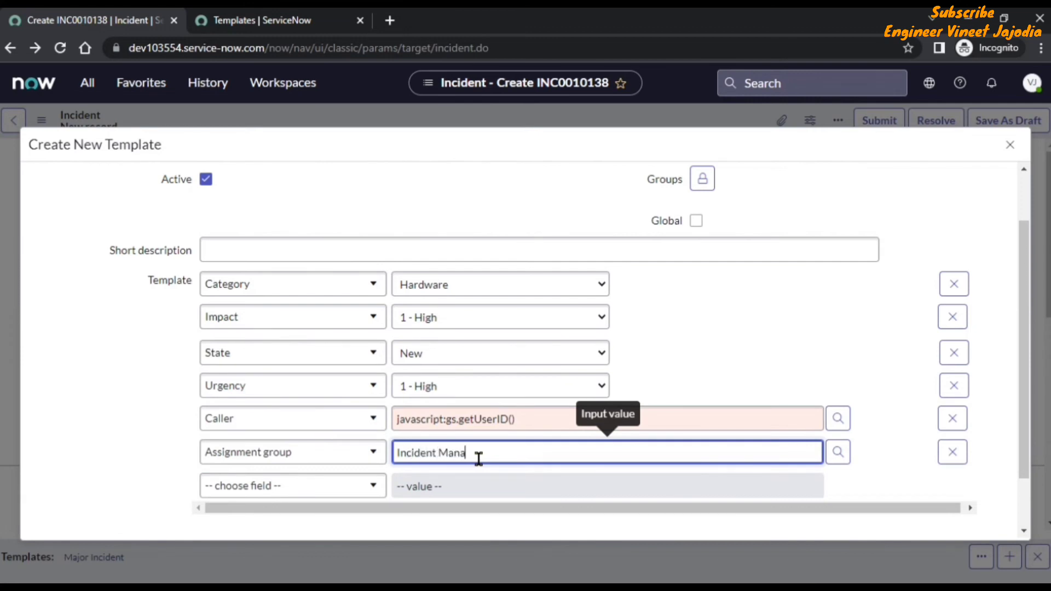
type("gement")
left_click(450, 487)
Add the Assigned to field to the template and set it to Incident Manager.
left_click(332, 486)
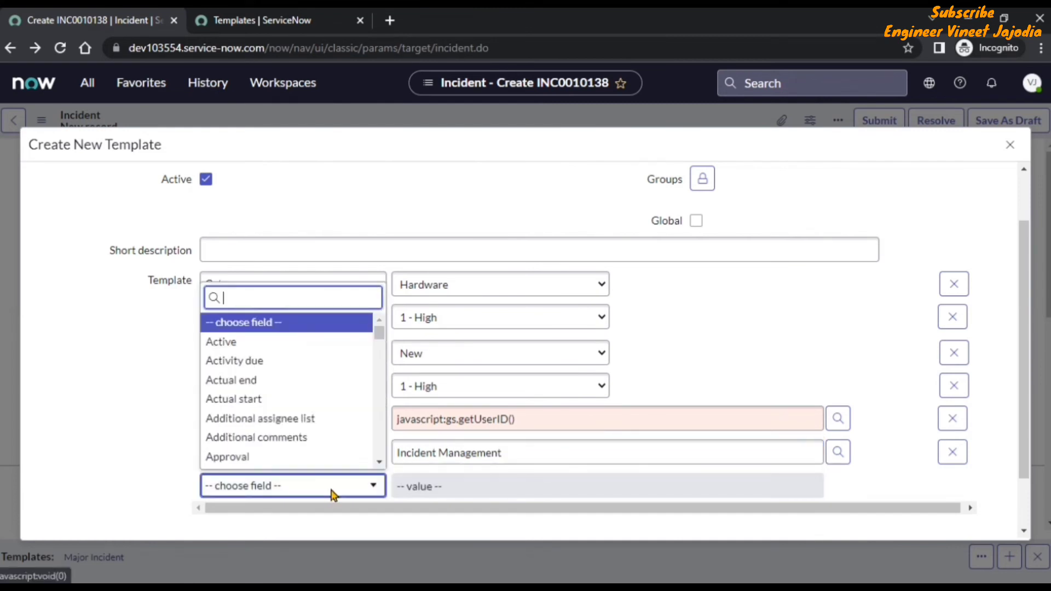
type("Assi")
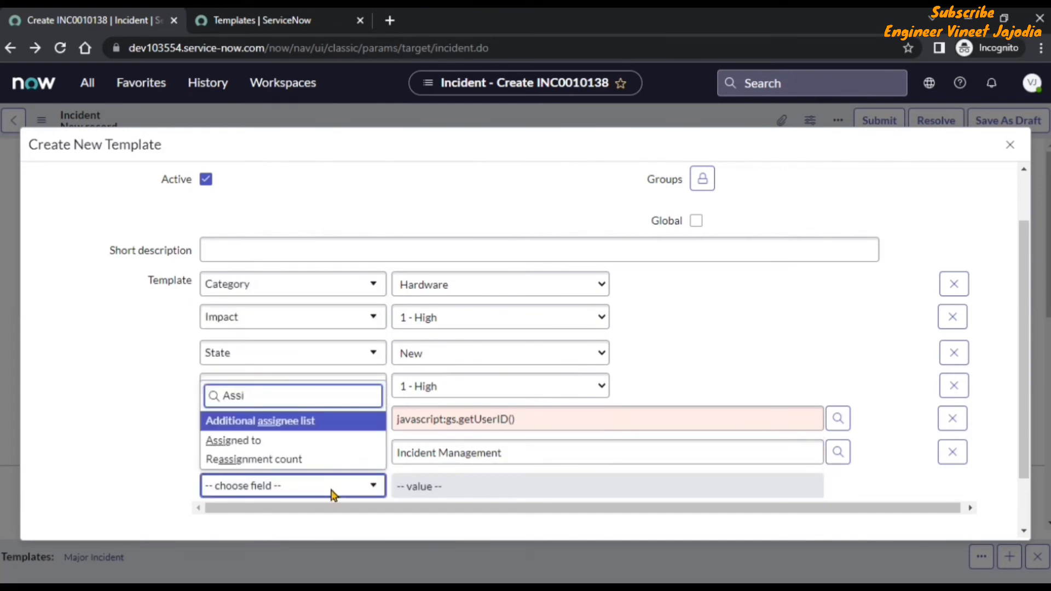
key("Down")
key("Return")
left_click(445, 486)
type("Inciden")
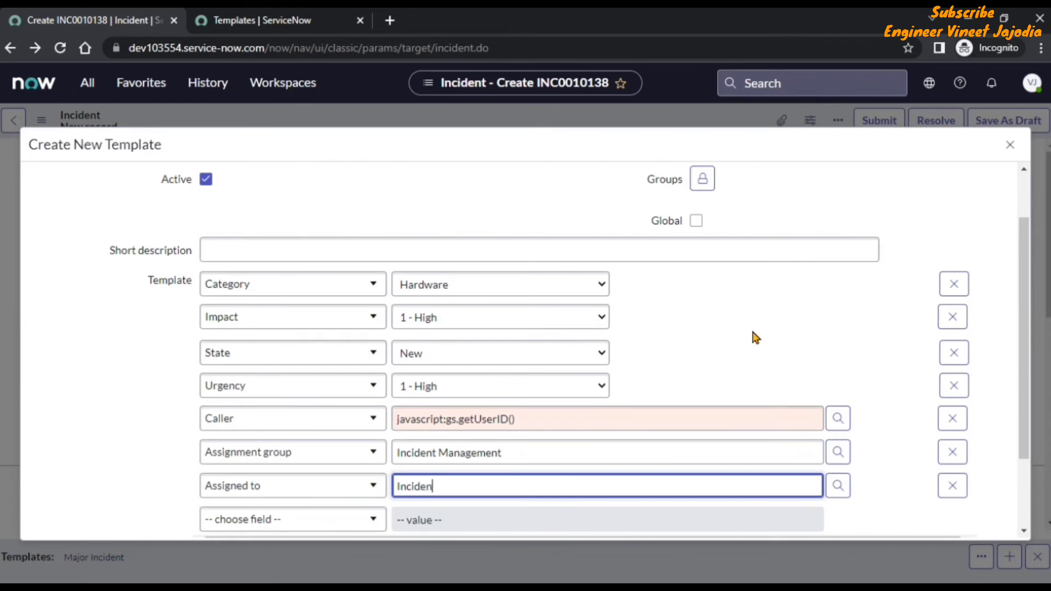
type("t Manager")
Add the Short description field to the template's field list with the value "Laptop is not working".
key("Tab")
key("Tab")
key("Tab")
type("Short")
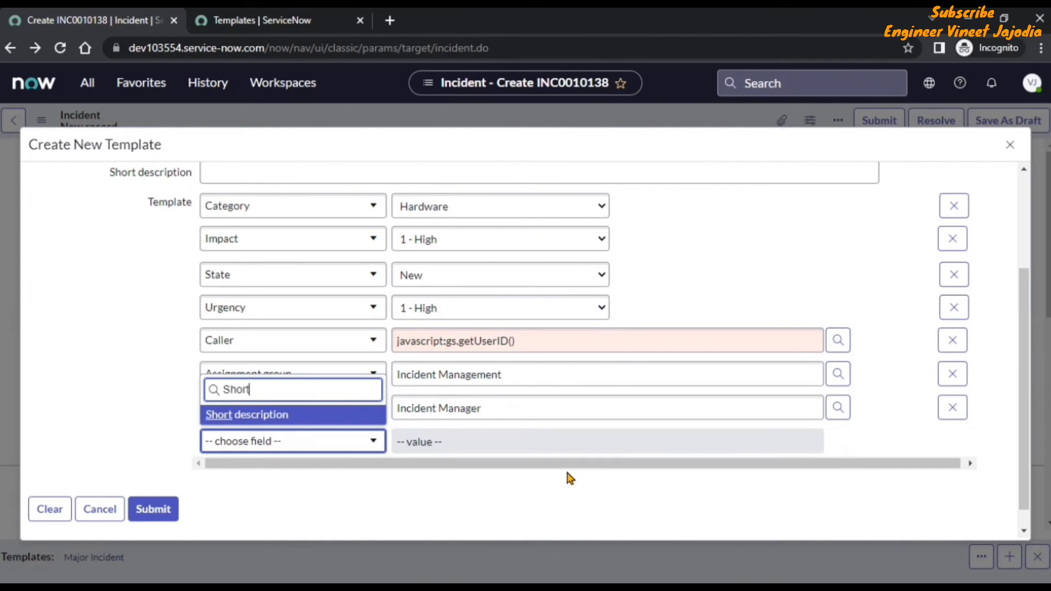
key("Return")
left_click(495, 444)
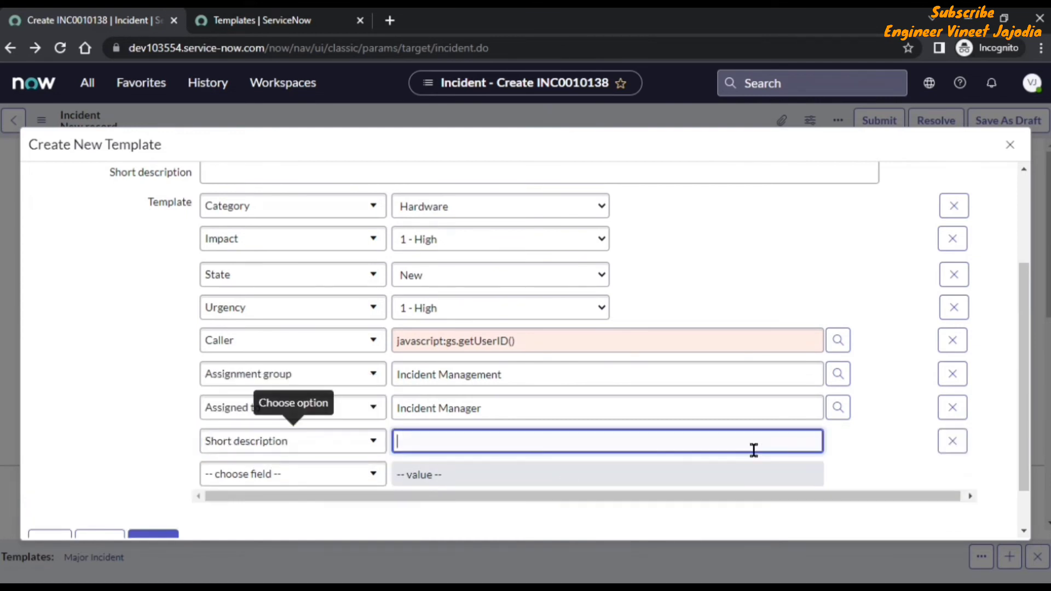
type("Lap")
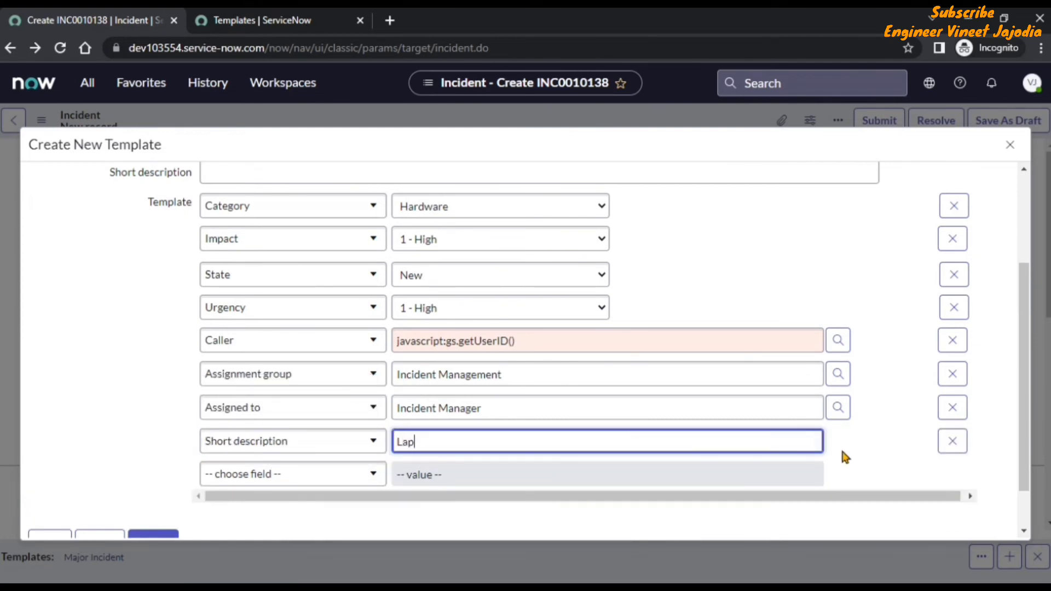
type("top is not working")
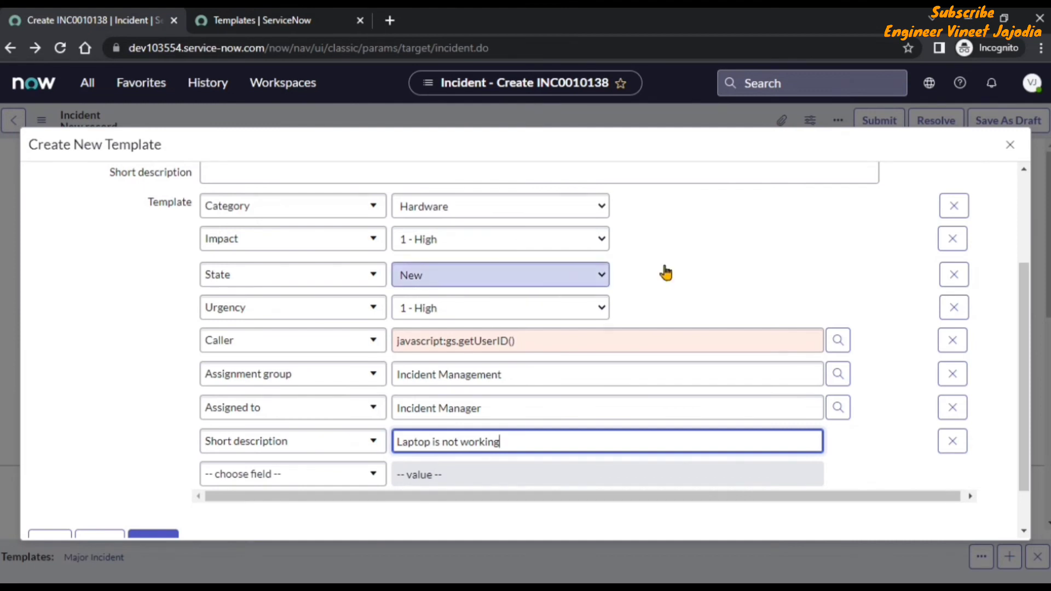
Submit the Laptop Incident template and return to the new incident form.
scroll(715, 296, "down", 1)
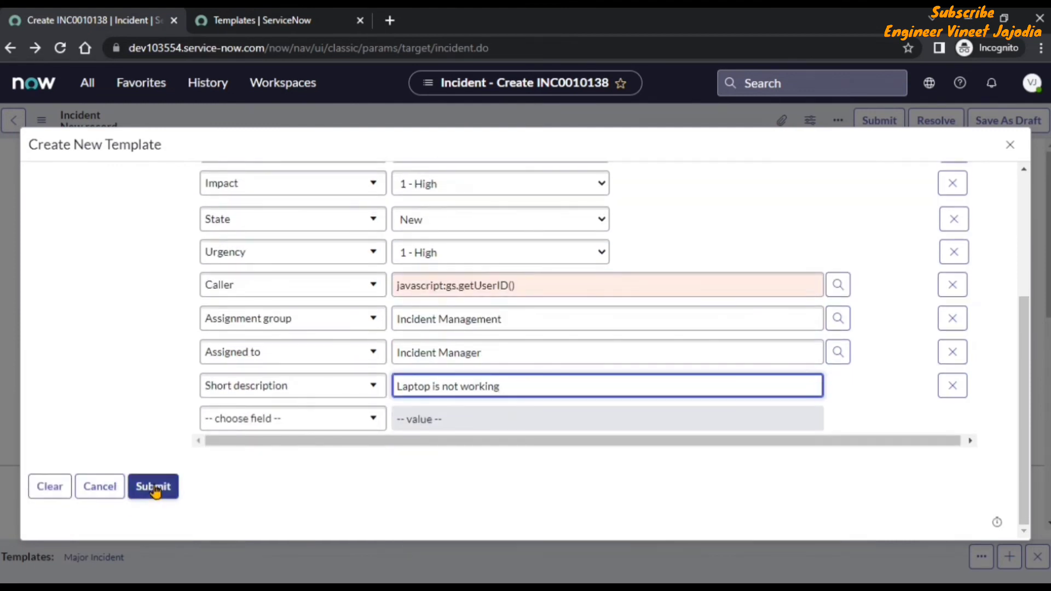
left_click(154, 488)
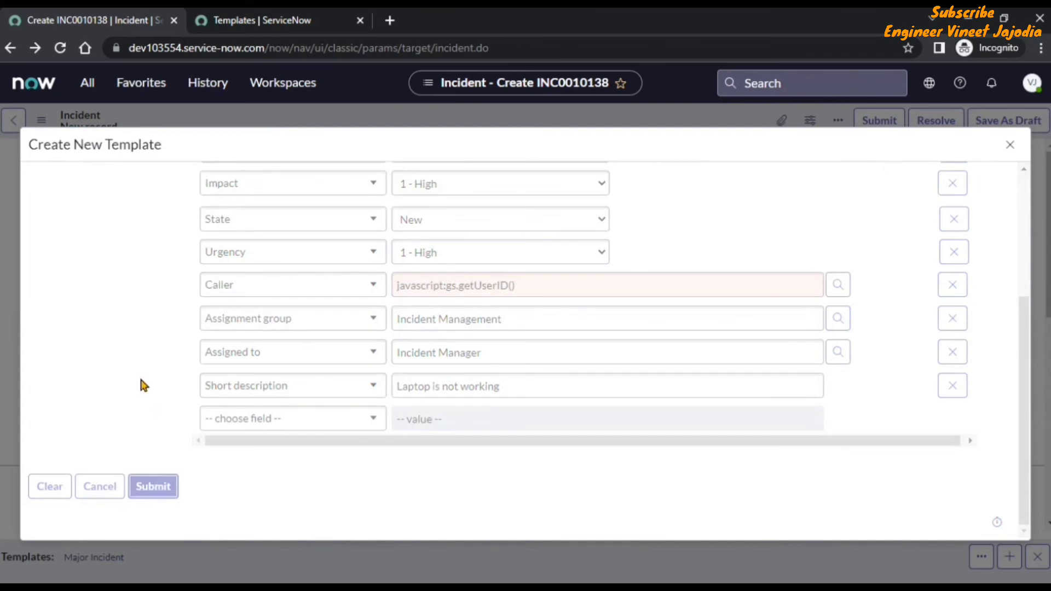
key("Escape")
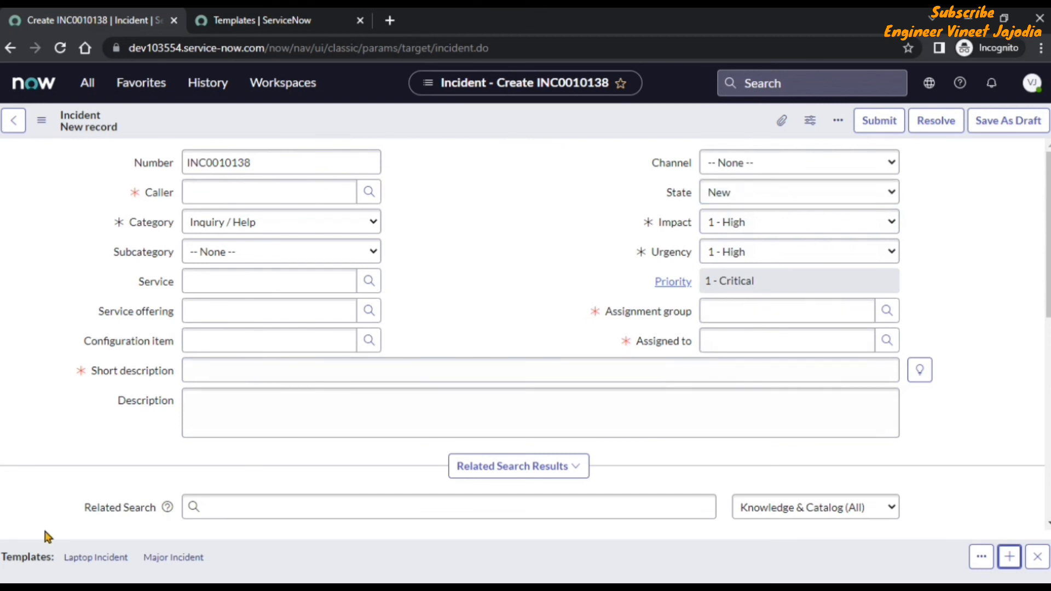
Apply the Laptop Incident template to the new incident, review the details of the fields it sets, and dismiss the summary.
left_click(94, 559)
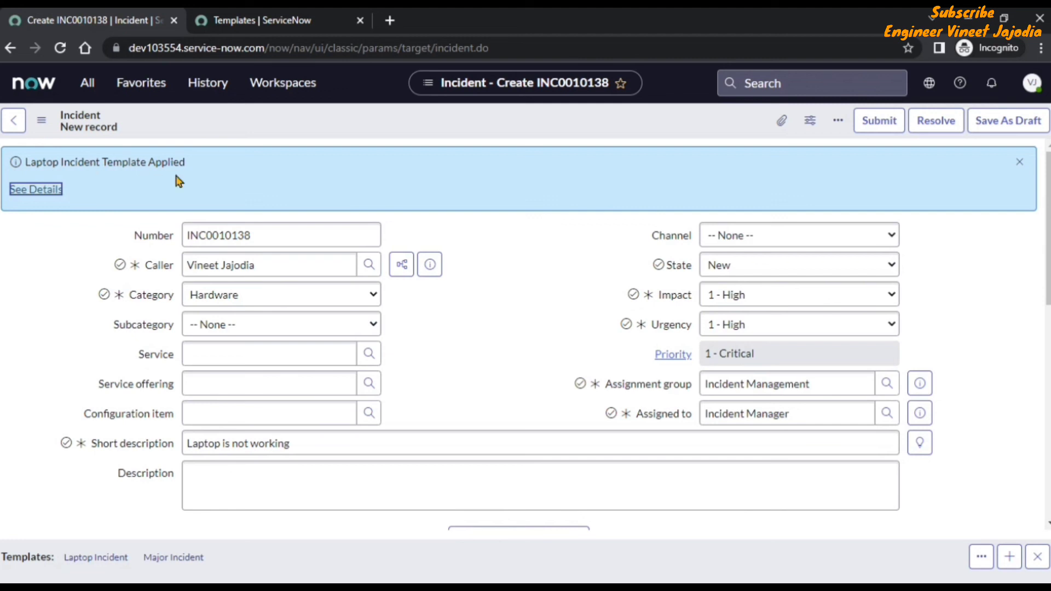
left_click(34, 193)
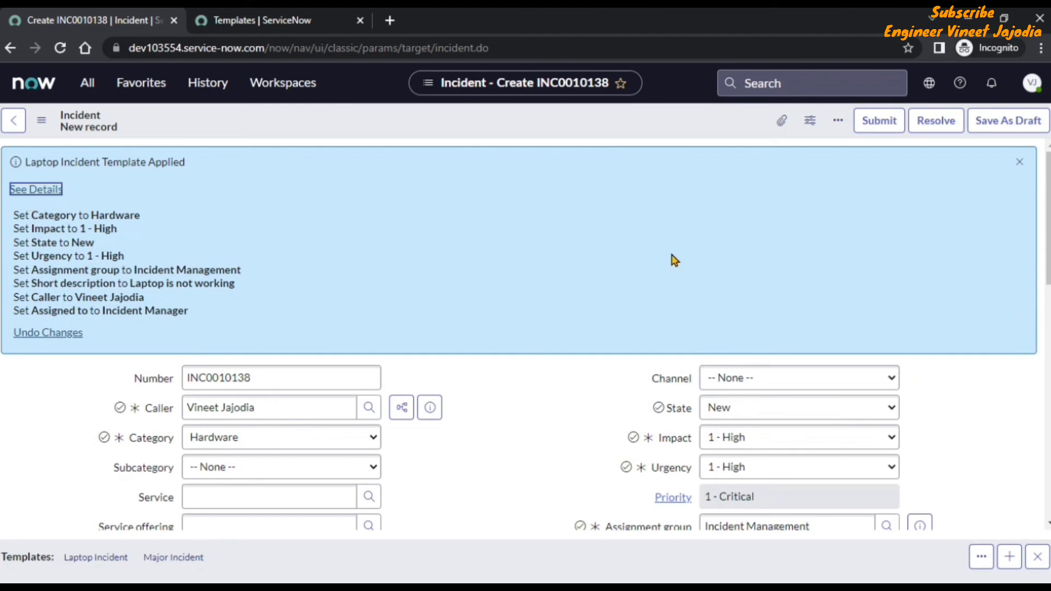
left_click(1019, 162)
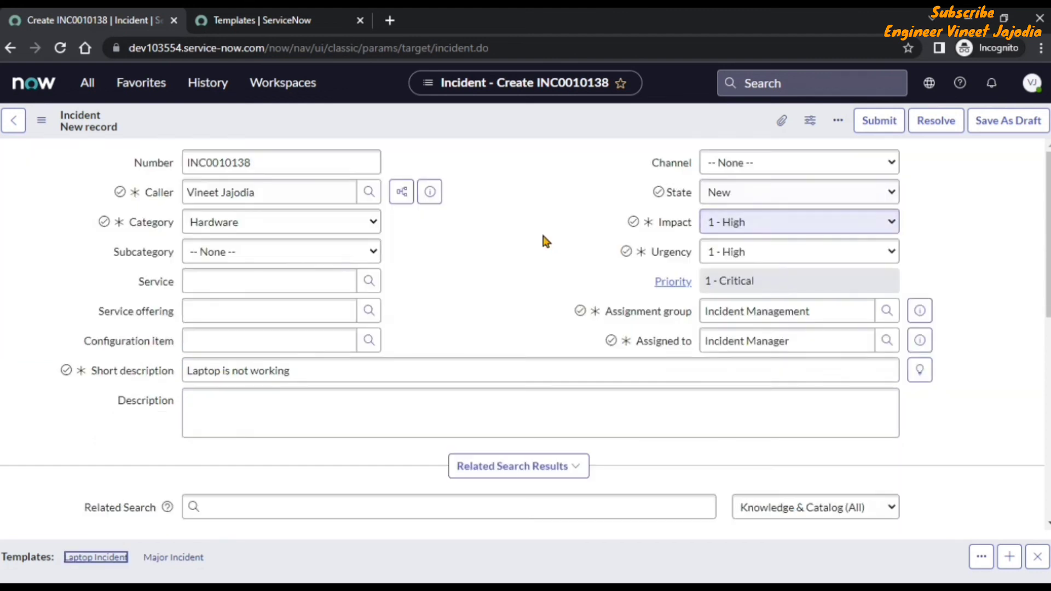